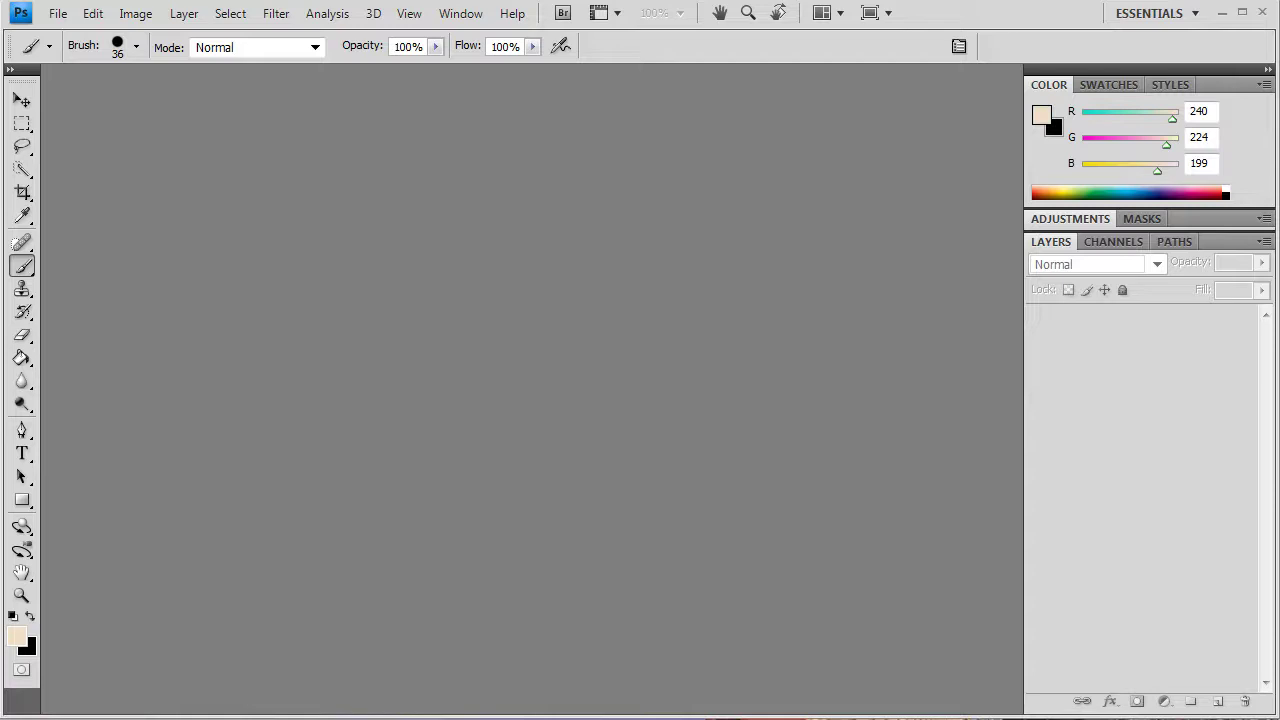
Open the recently used photo DAD&MOM0.jpg
{"action": "left_click", "coordinate": [58, 14]}
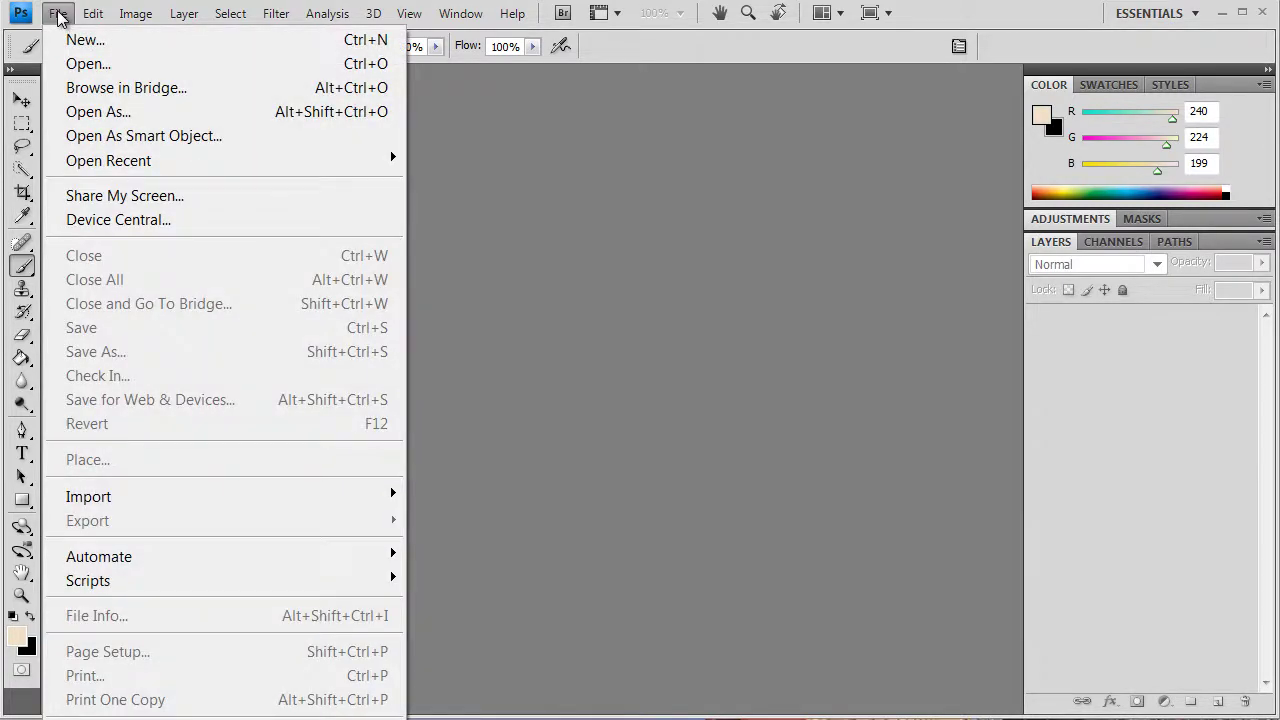
{"action": "mouse_move", "coordinate": [127, 164]}
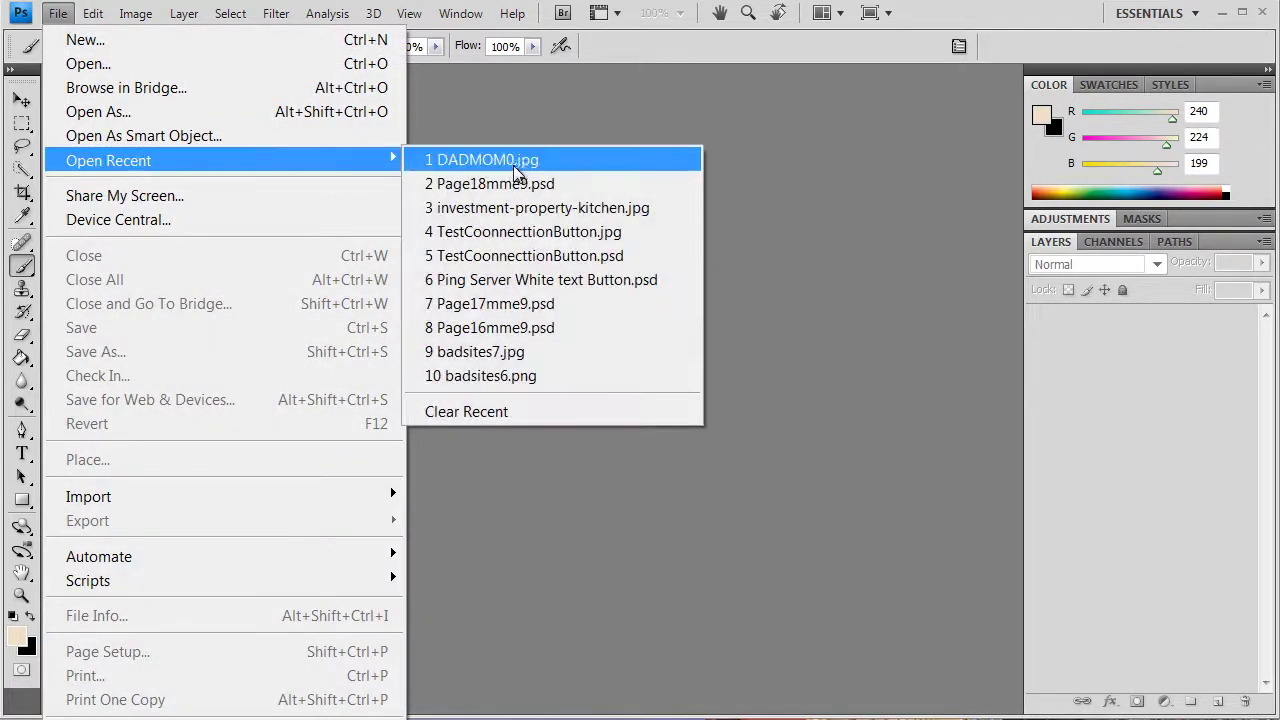
{"action": "left_click", "coordinate": [513, 165]}
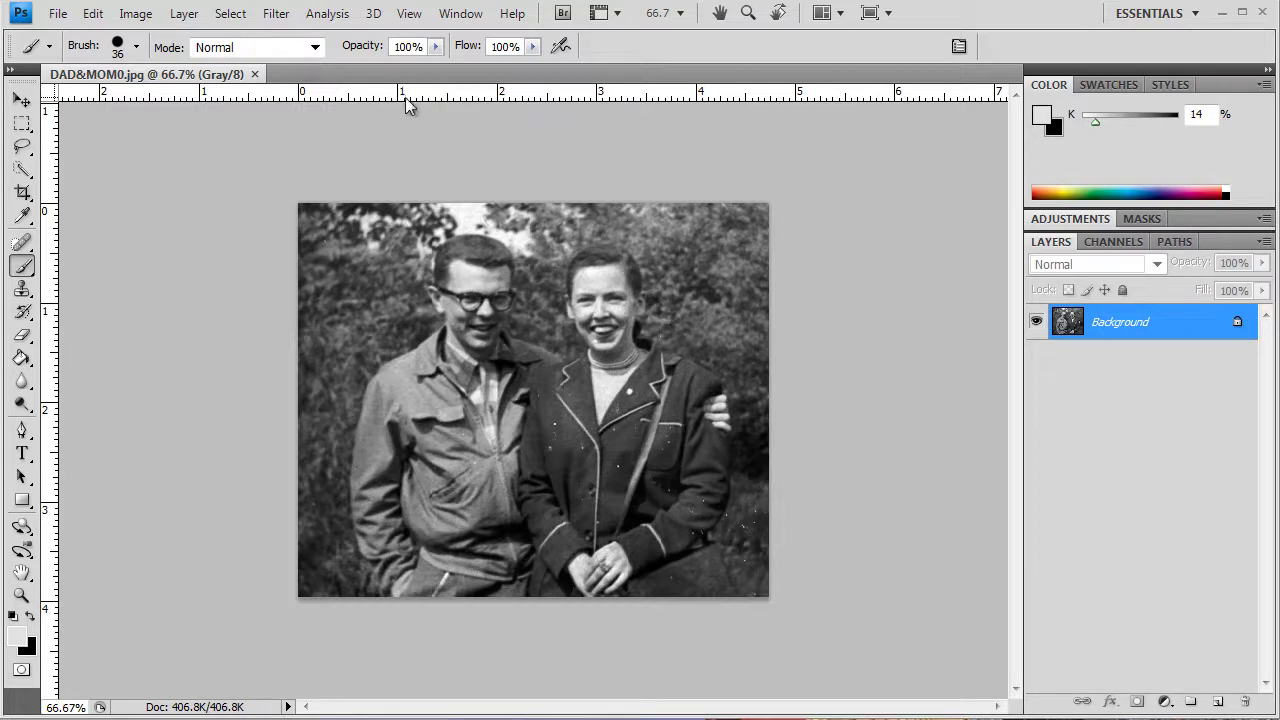
Convert the grayscale photo to RGB Color mode and turn its locked Background into a regular layer
{"action": "left_click", "coordinate": [103, 16]}
{"action": "mouse_move", "coordinate": [140, 14]}
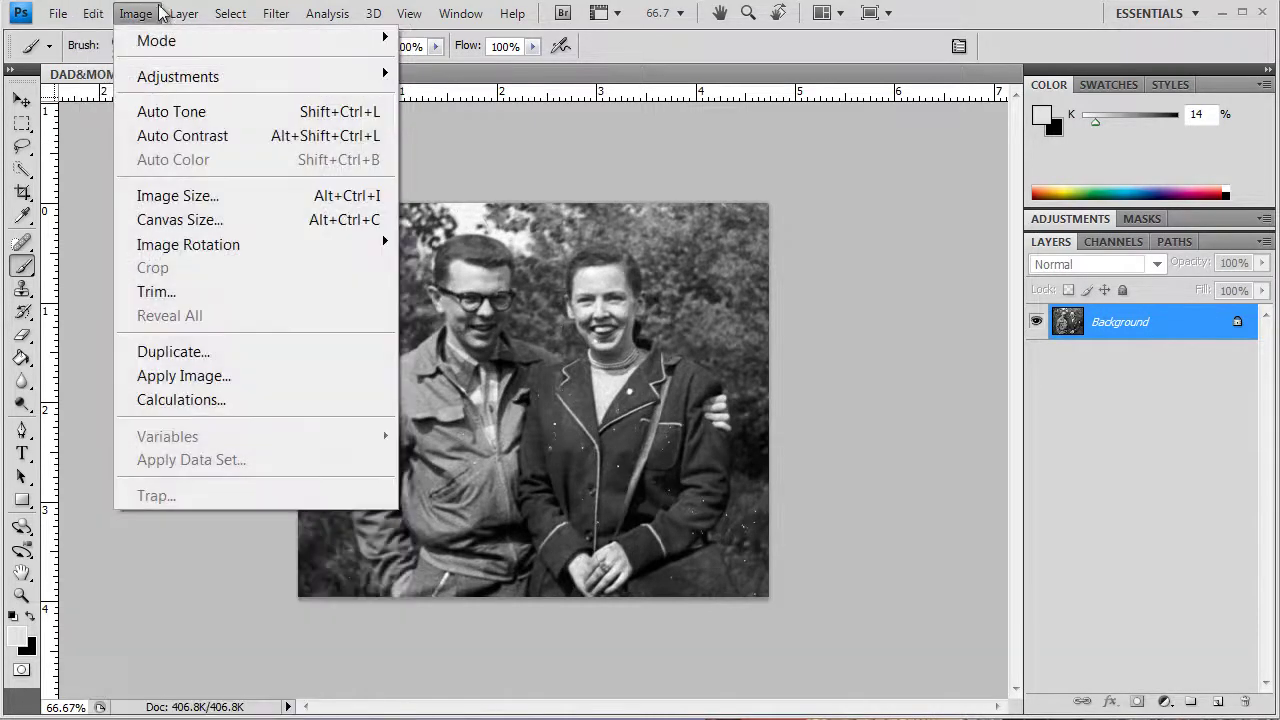
{"action": "mouse_move", "coordinate": [172, 42]}
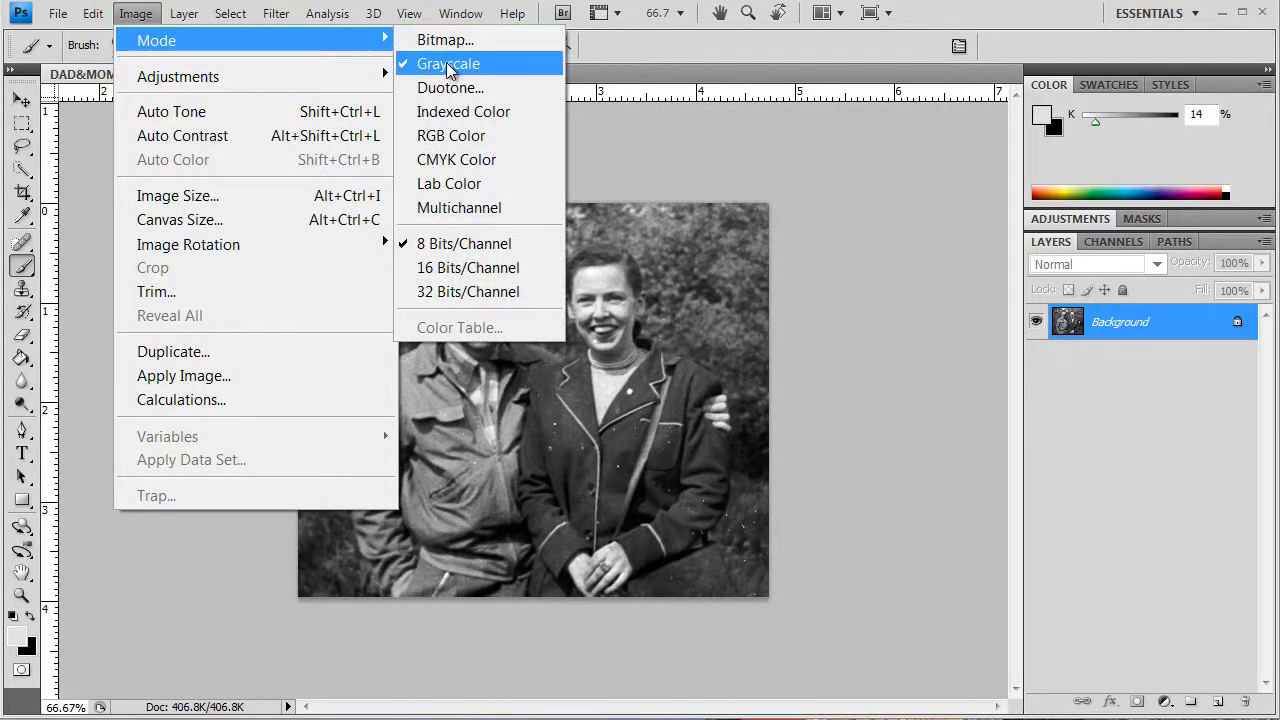
{"action": "left_click", "coordinate": [455, 136]}
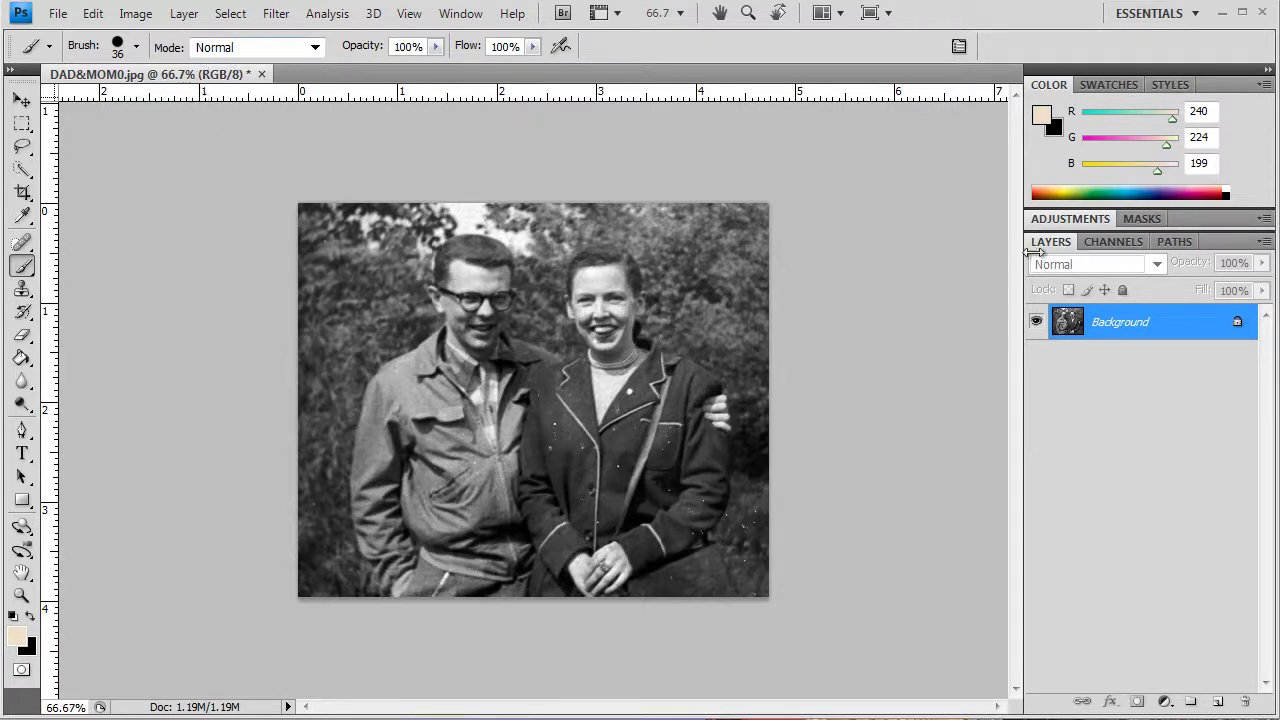
{"action": "double_click", "coordinate": [1120, 323]}
{"action": "left_click", "coordinate": [823, 300]}
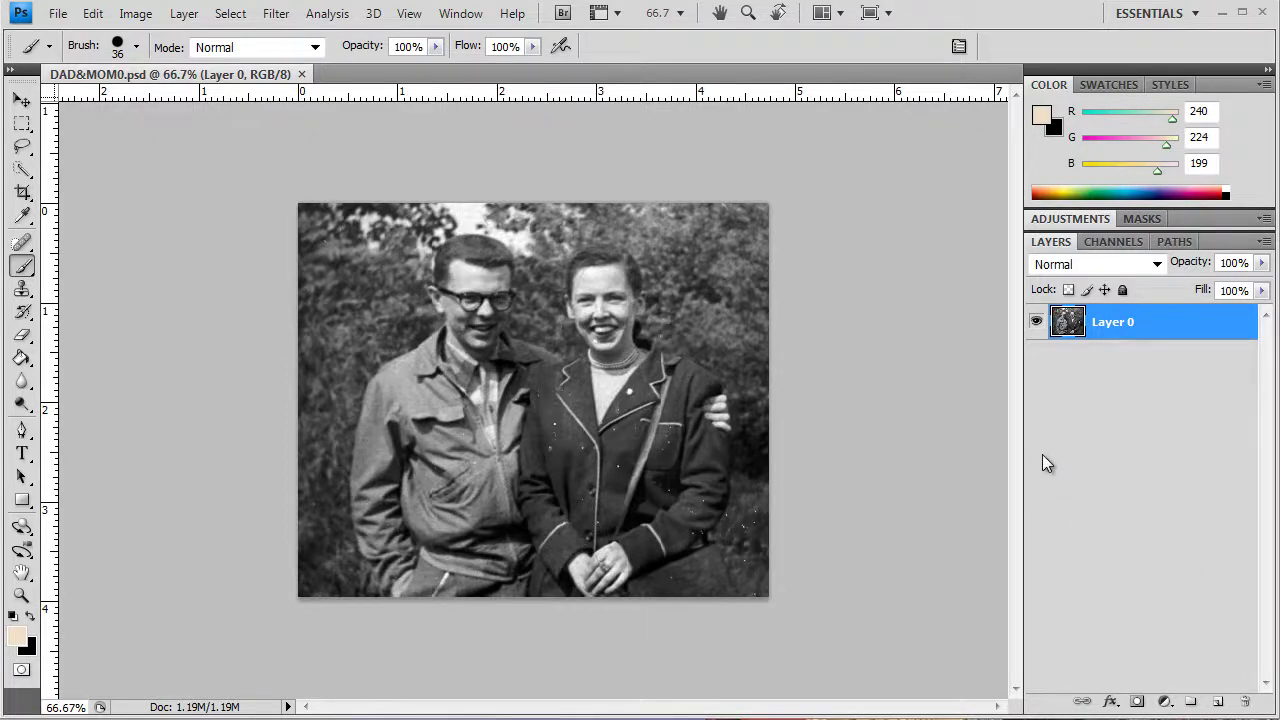
Create a new layer named "skin" with the blend mode set to Color
{"action": "left_click", "coordinate": [183, 13]}
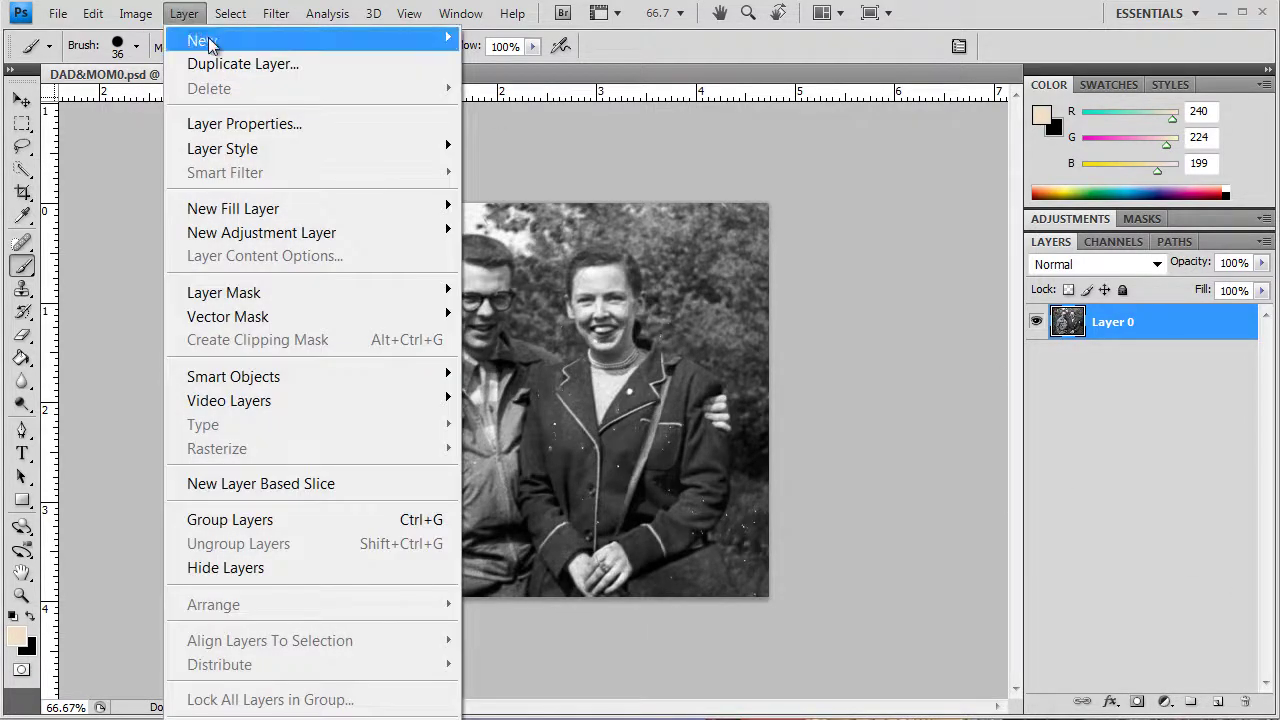
{"action": "mouse_move", "coordinate": [208, 42]}
{"action": "left_click", "coordinate": [515, 40]}
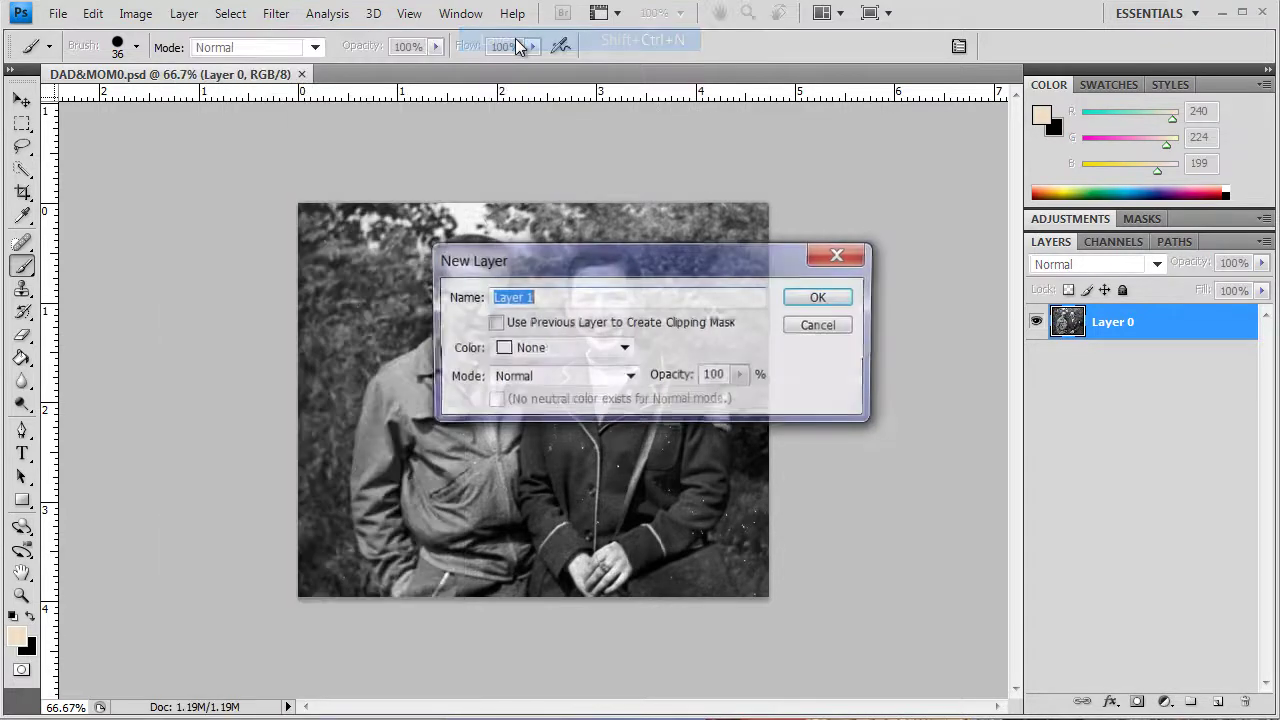
{"action": "left_click", "coordinate": [631, 377]}
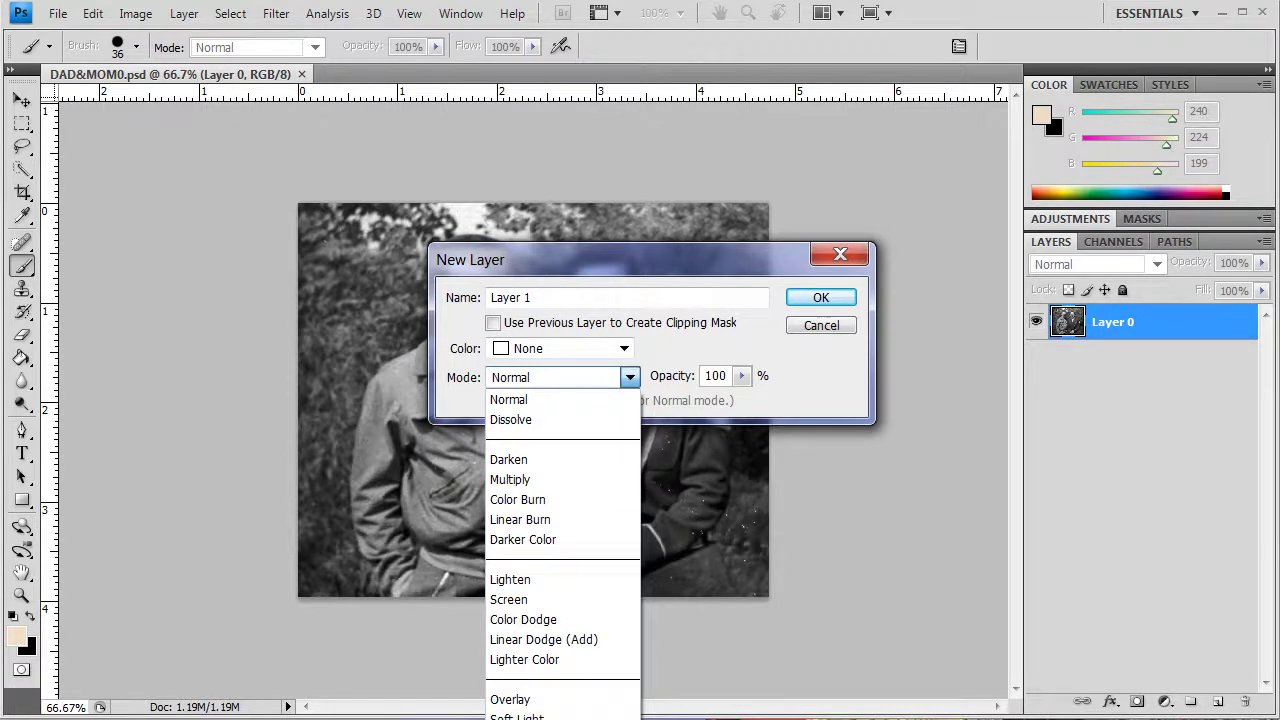
{"action": "left_click", "coordinate": [520, 719]}
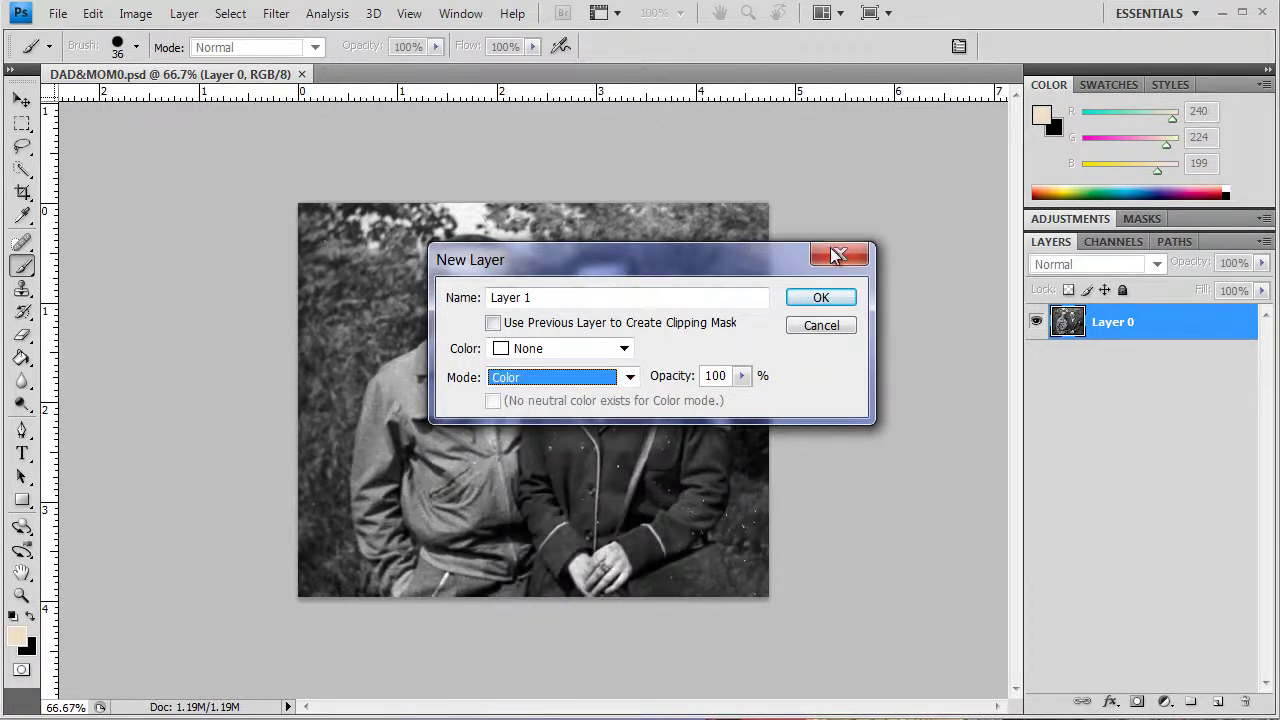
{"action": "left_click_drag", "start_coordinate": [580, 296], "coordinate": [440, 297]}
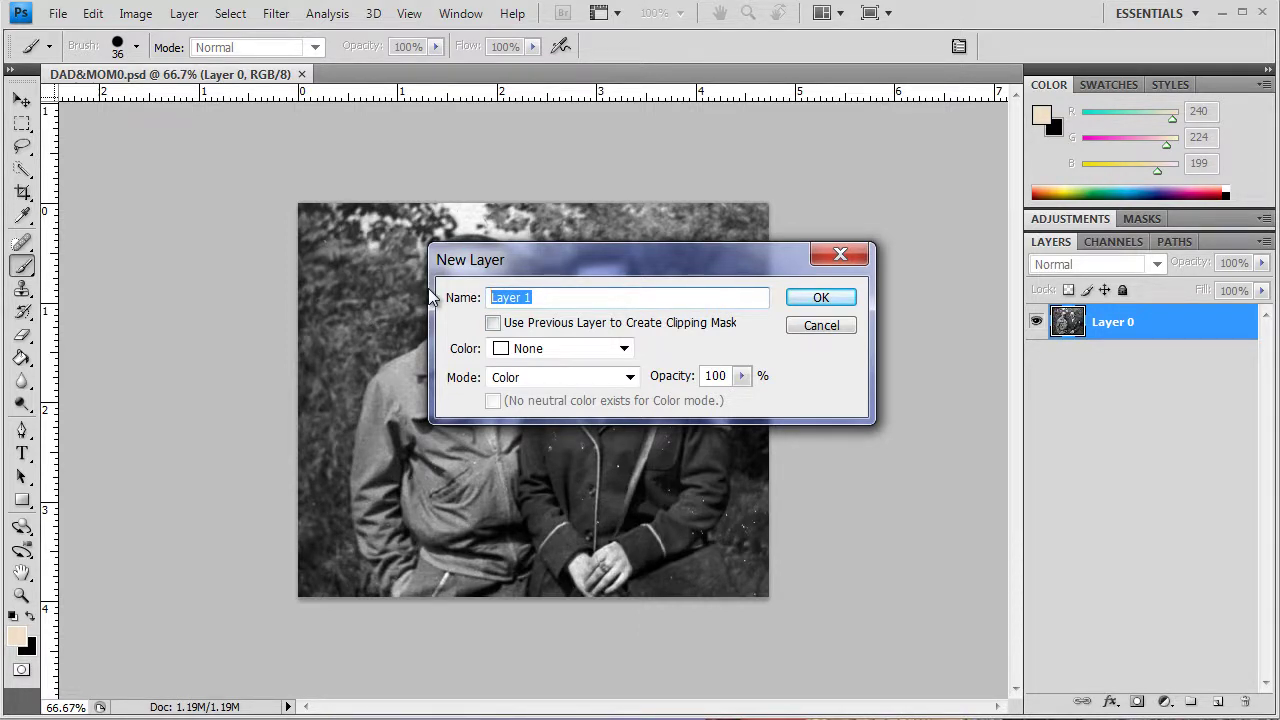
{"action": "type", "text": "skin"}
{"action": "left_click", "coordinate": [821, 299]}
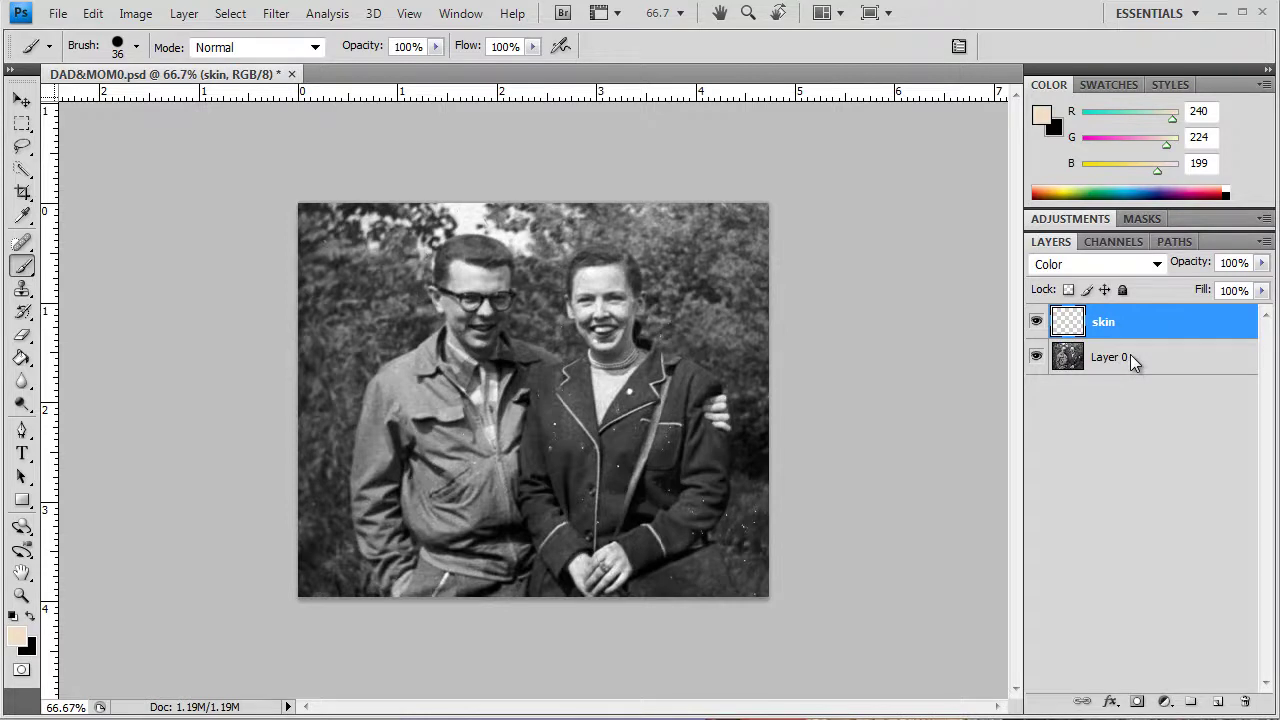
Select both faces, the hand on the woman's arm and her clasped hands on Layer 0 with the Quick Selection Tool
{"action": "left_click", "coordinate": [1101, 368]}
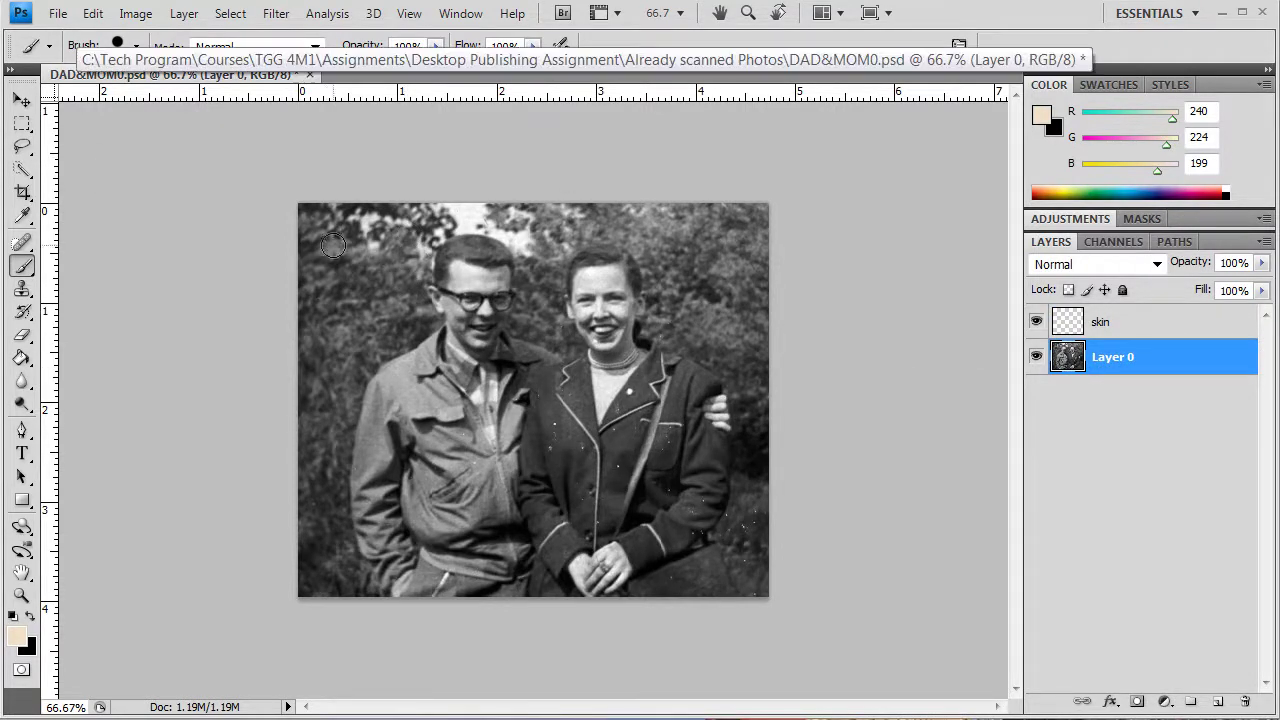
{"action": "left_click", "coordinate": [32, 178]}
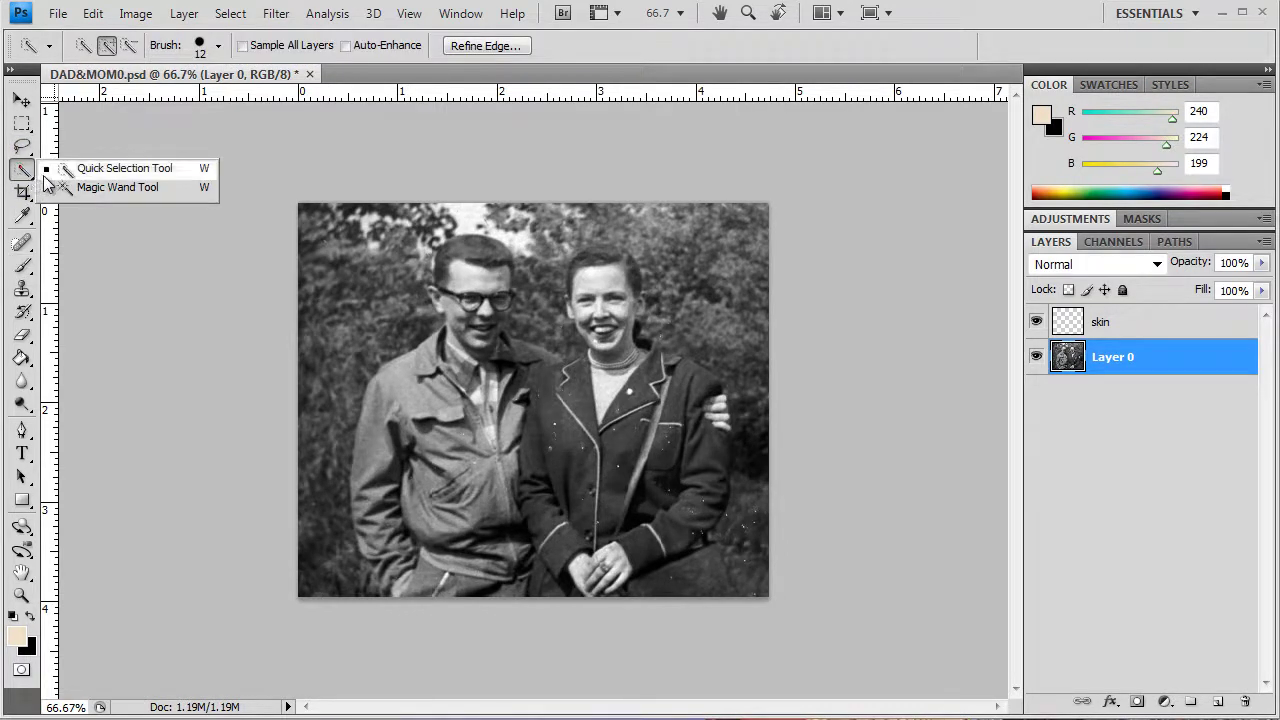
{"action": "left_click", "coordinate": [127, 174]}
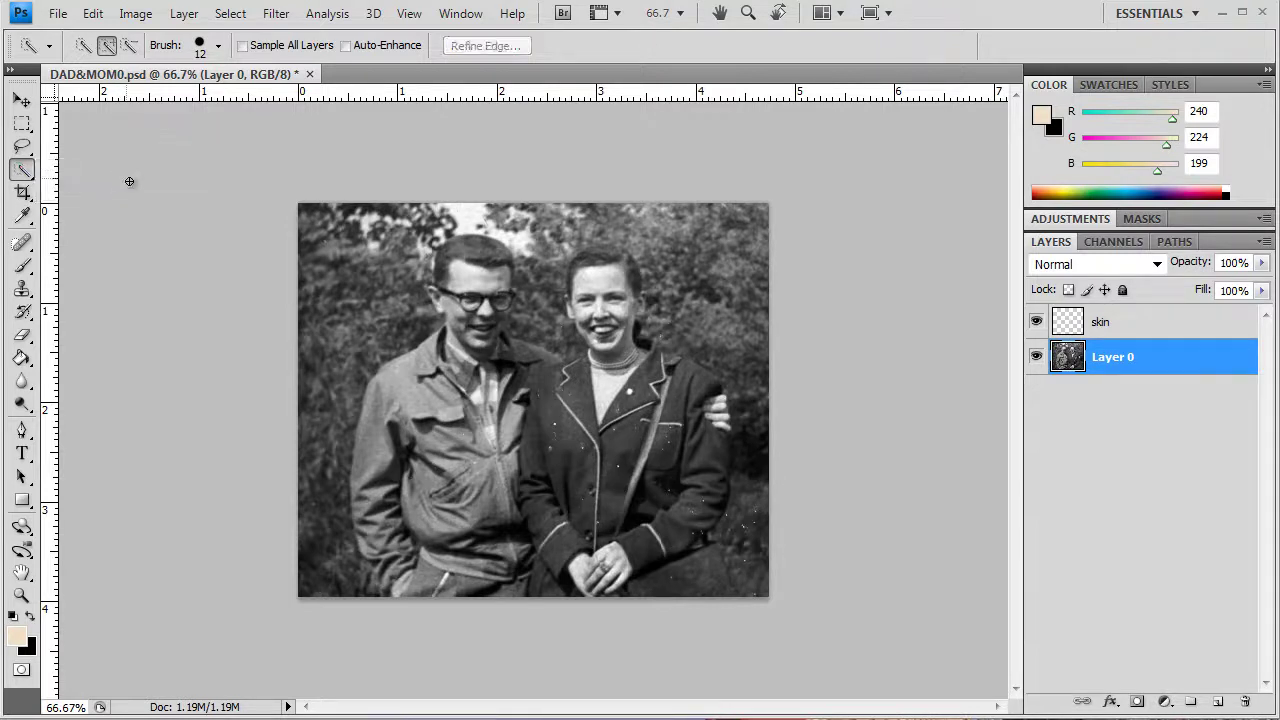
{"action": "left_click", "coordinate": [472, 285]}
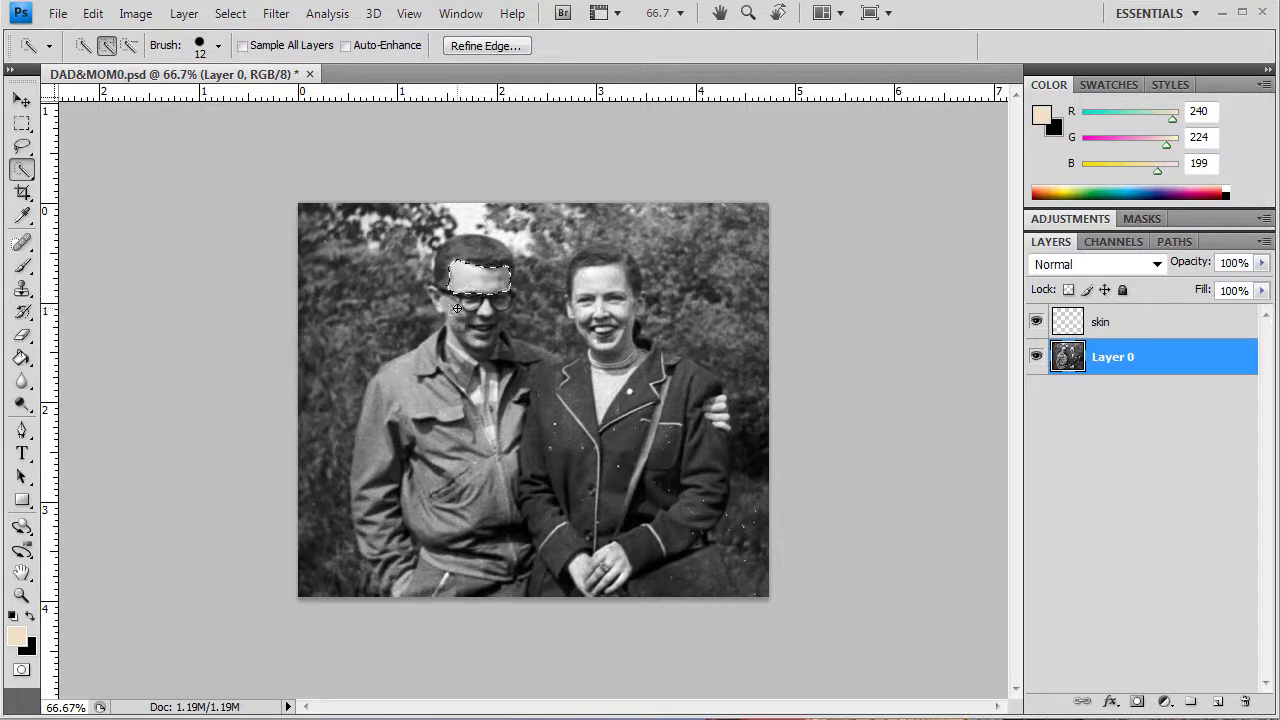
{"action": "left_click", "coordinate": [449, 303]}
{"action": "mouse_move", "coordinate": [459, 327]}
{"action": "left_mouse_down"}
{"action": "mouse_move", "coordinate": [463, 348]}
{"action": "mouse_move", "coordinate": [490, 346]}
{"action": "mouse_move", "coordinate": [508, 310]}
{"action": "mouse_move", "coordinate": [498, 288]}
{"action": "left_mouse_up"}
{"action": "mouse_move", "coordinate": [596, 280]}
{"action": "left_mouse_down"}
{"action": "mouse_move", "coordinate": [615, 310]}
{"action": "mouse_move", "coordinate": [627, 296]}
{"action": "mouse_move", "coordinate": [629, 330]}
{"action": "mouse_move", "coordinate": [579, 325]}
{"action": "mouse_move", "coordinate": [578, 302]}
{"action": "mouse_move", "coordinate": [625, 355]}
{"action": "left_mouse_up"}
{"action": "left_click", "coordinate": [716, 410]}
{"action": "left_click", "coordinate": [606, 560]}
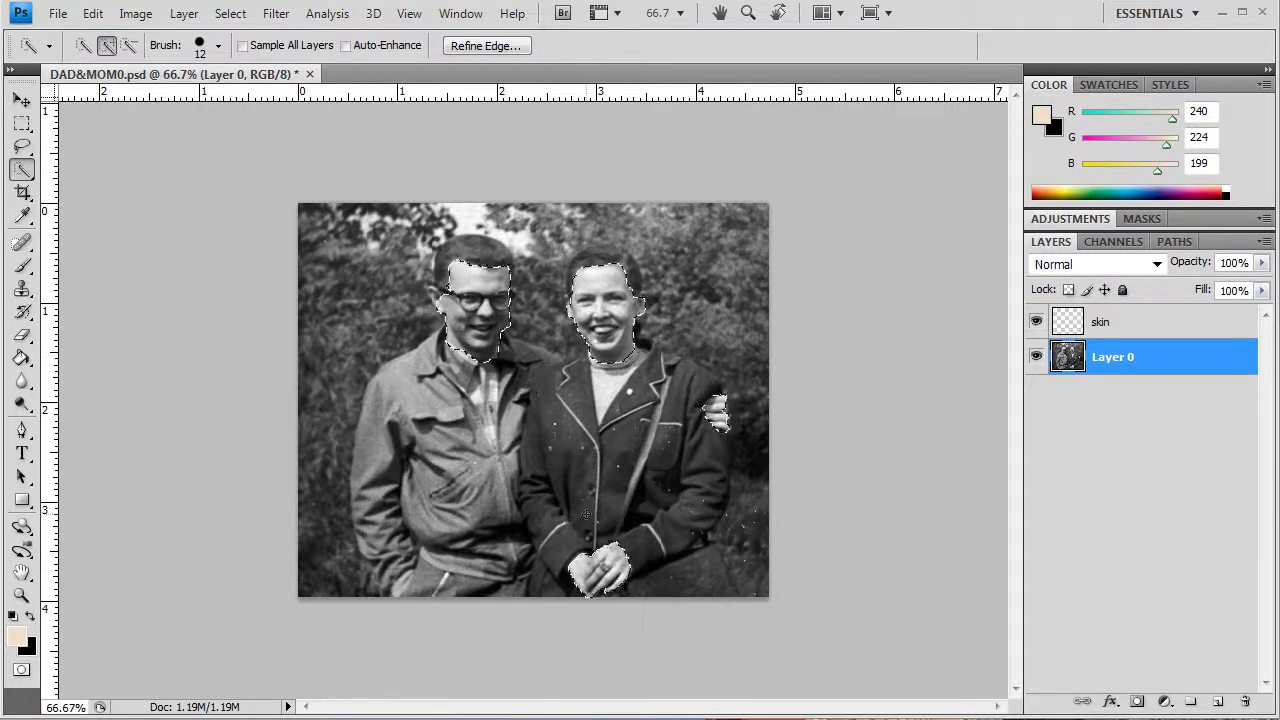
Set the foreground color to the Caucasian tone RGB 227, 176, 149 from the skin-tones document and brush it over the selection on the skin layer
{"action": "left_click", "coordinate": [1117, 325]}
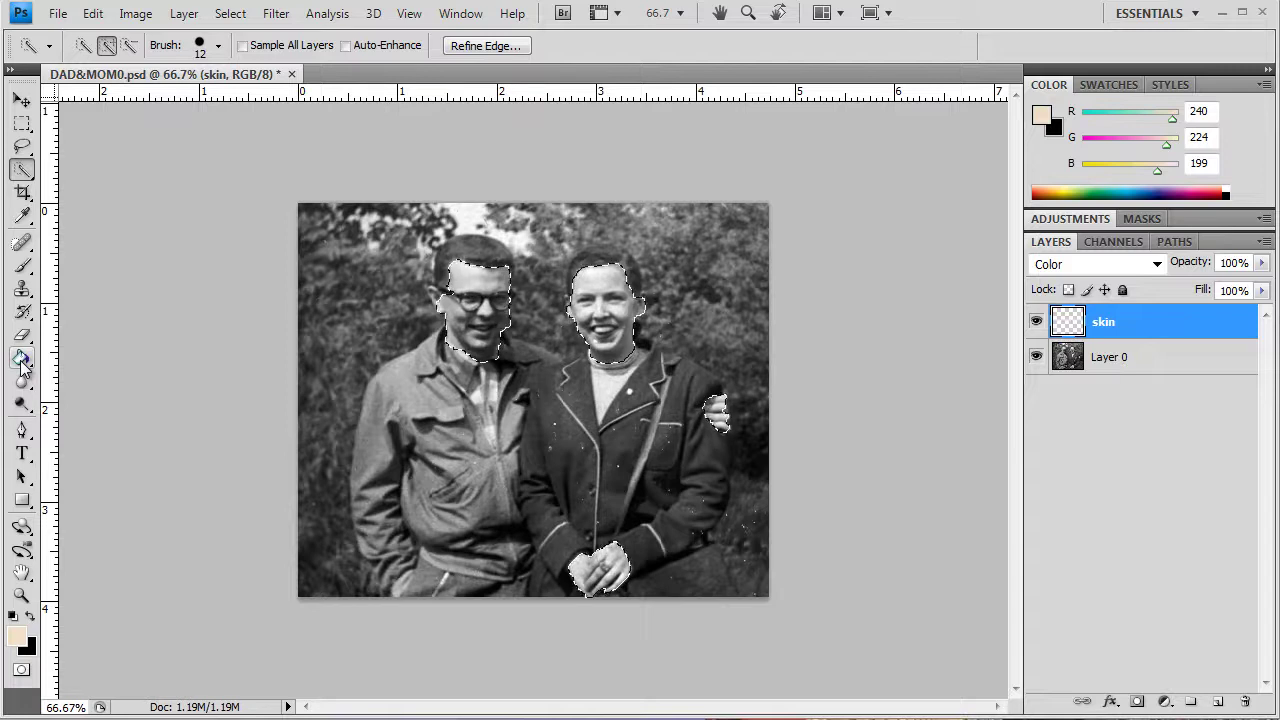
{"action": "left_click", "coordinate": [22, 265]}
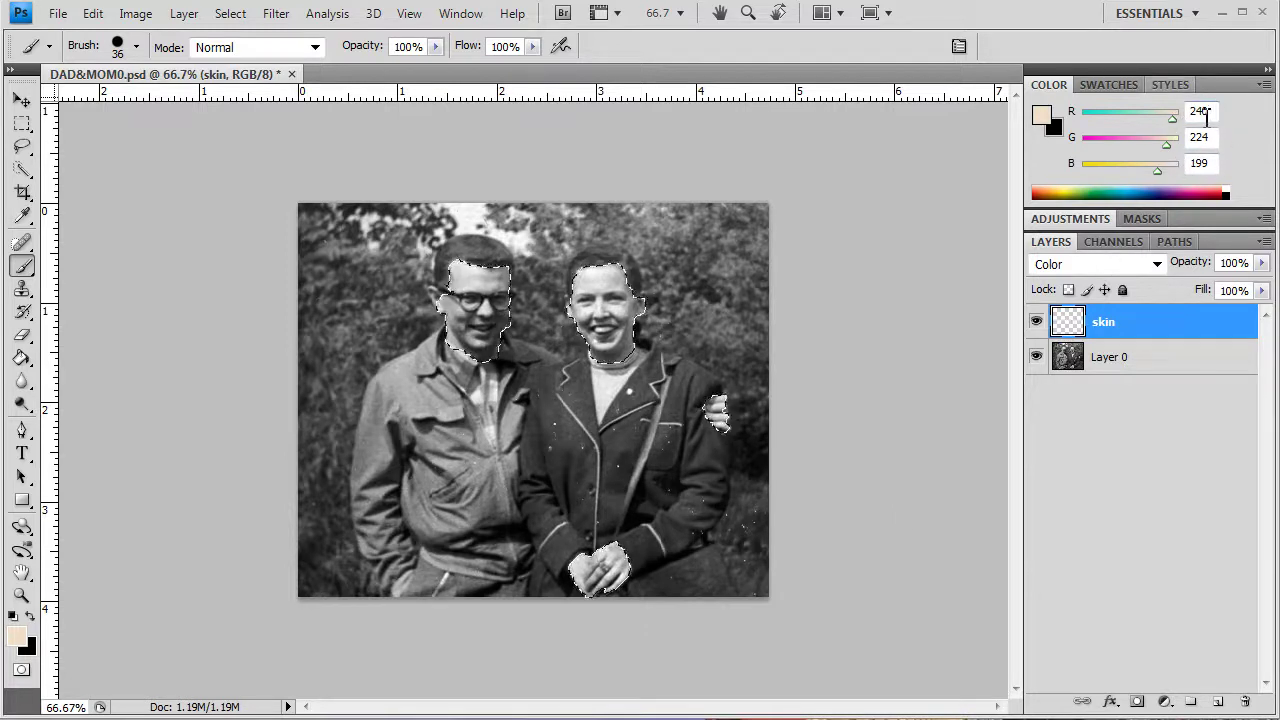
{"action": "key", "text": "alt+Tab"}
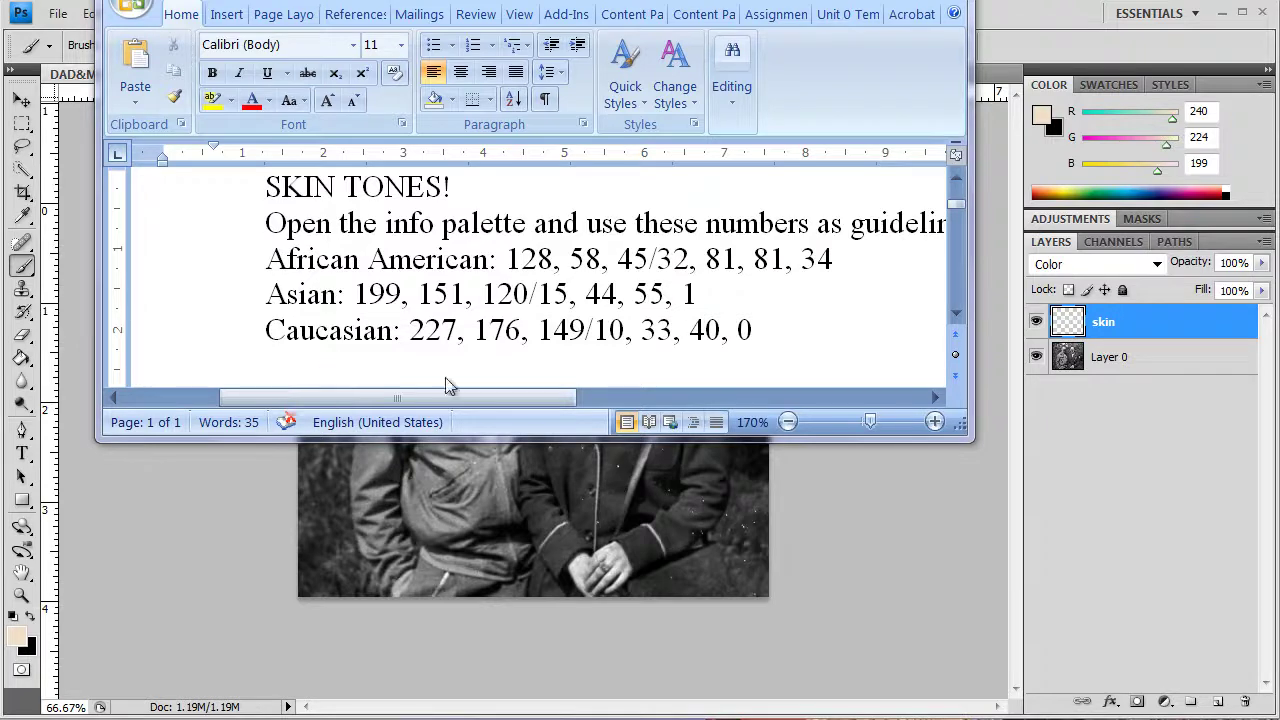
{"action": "left_click", "coordinate": [1212, 112]}
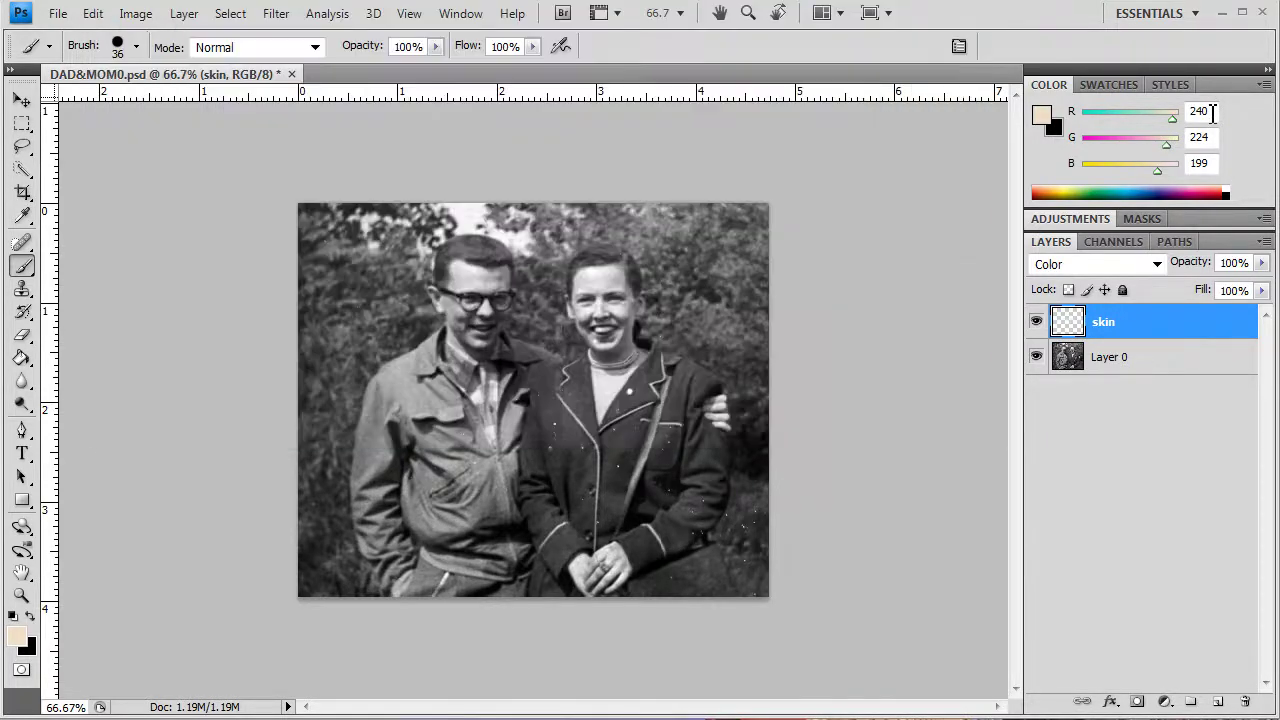
{"action": "left_click", "coordinate": [1205, 111]}
{"action": "type", "text": "227"}
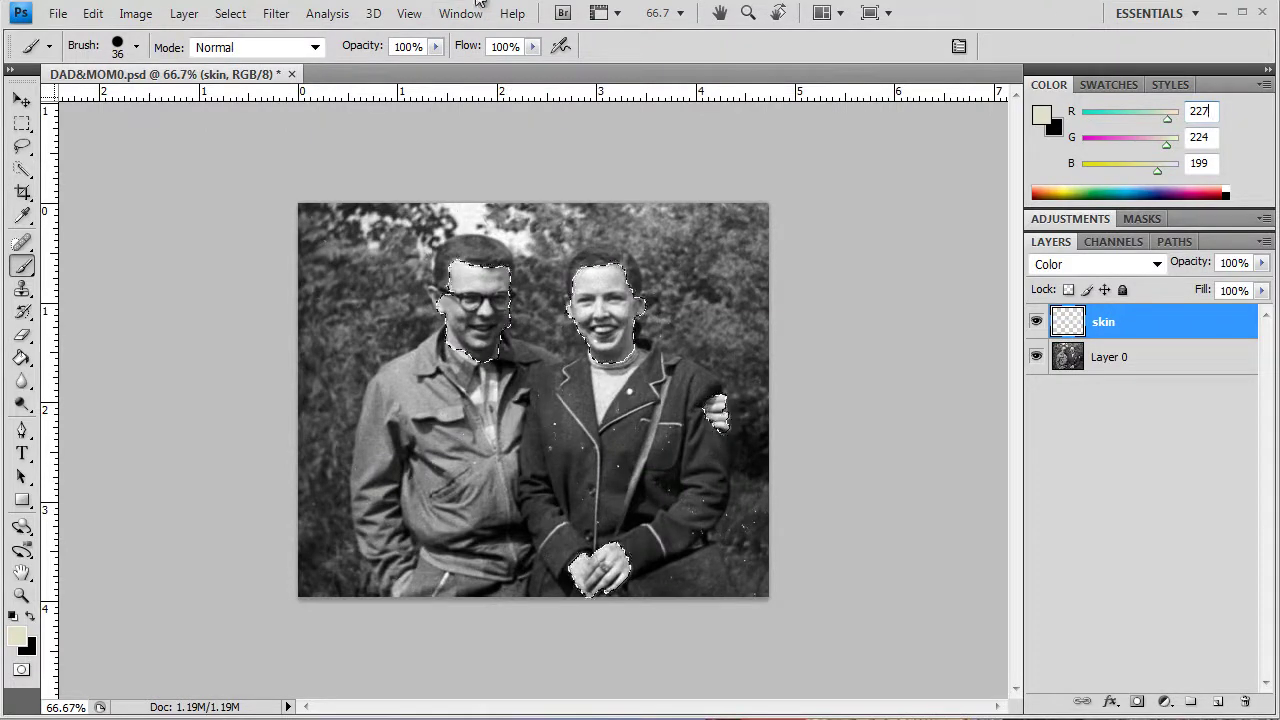
{"action": "key", "text": "alt+Tab"}
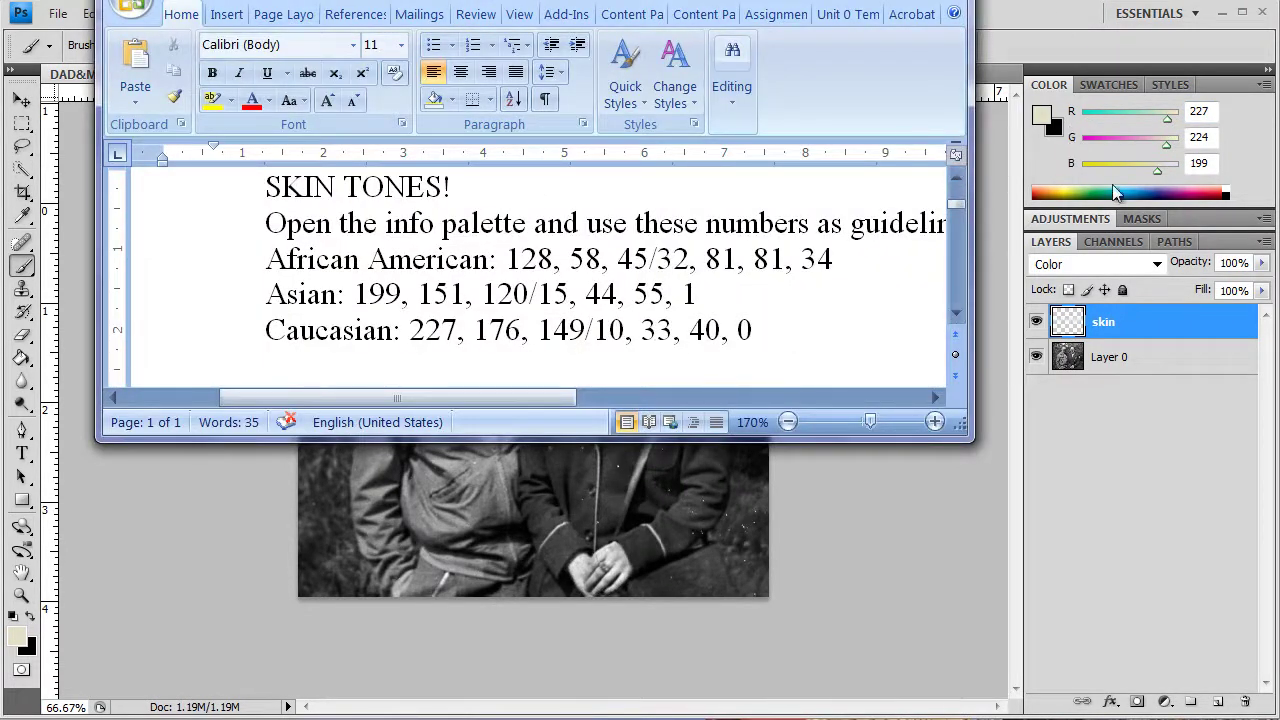
{"action": "left_click", "coordinate": [1212, 145]}
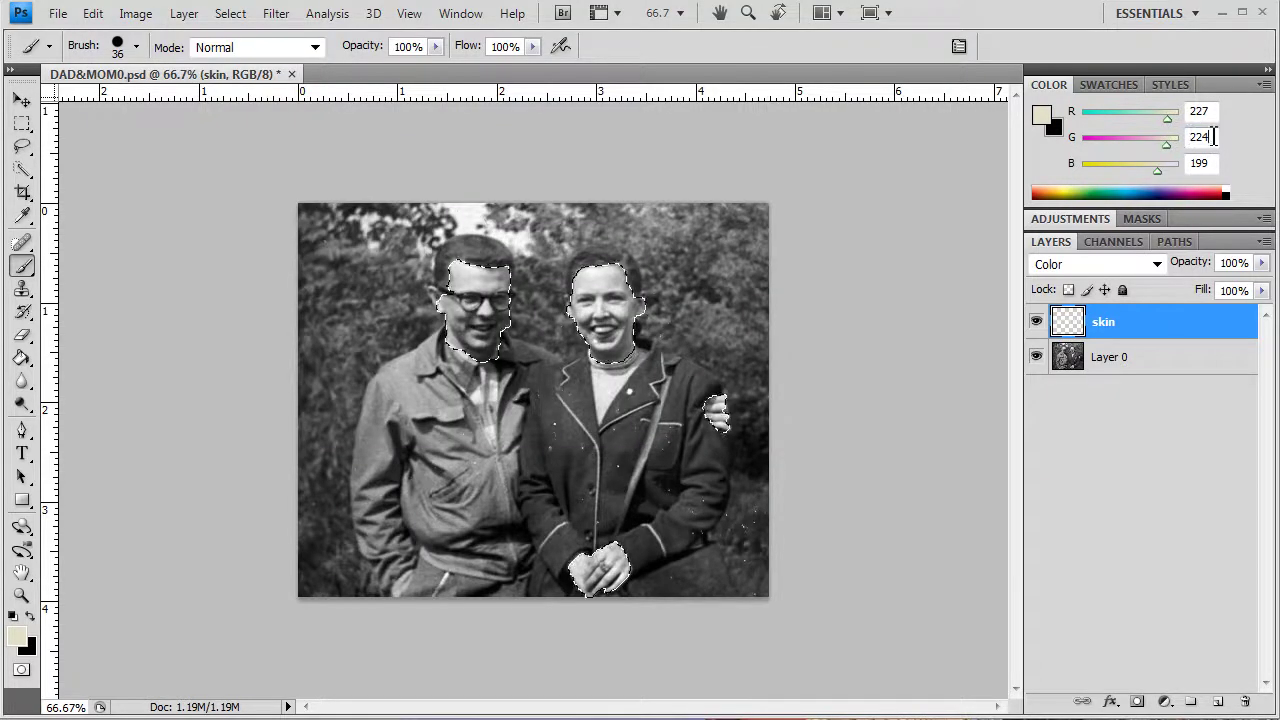
{"action": "double_click", "coordinate": [1200, 137]}
{"action": "type", "text": "176"}
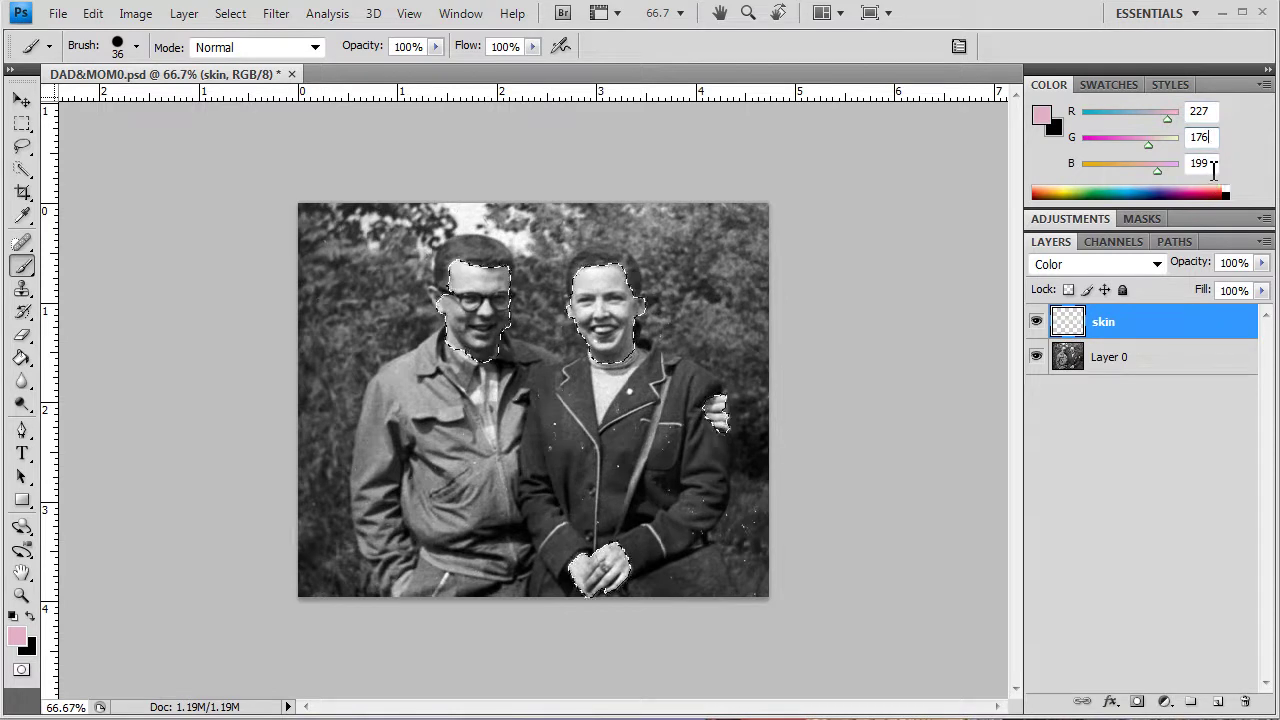
{"action": "key", "text": "Tab"}
{"action": "type", "text": "149"}
Lower the skin layer's Fill to soften the painted skin color
{"action": "left_click", "coordinate": [1262, 290]}
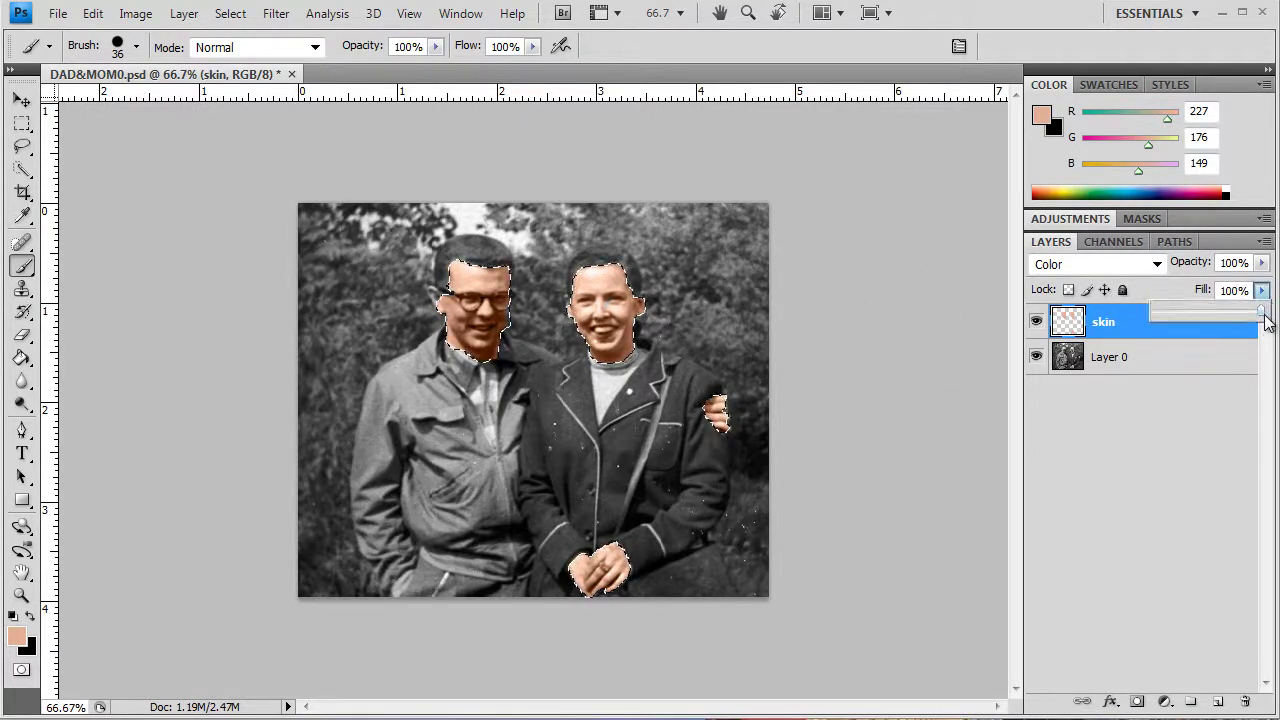
{"action": "left_click_drag", "start_coordinate": [1258, 311], "coordinate": [1197, 329]}
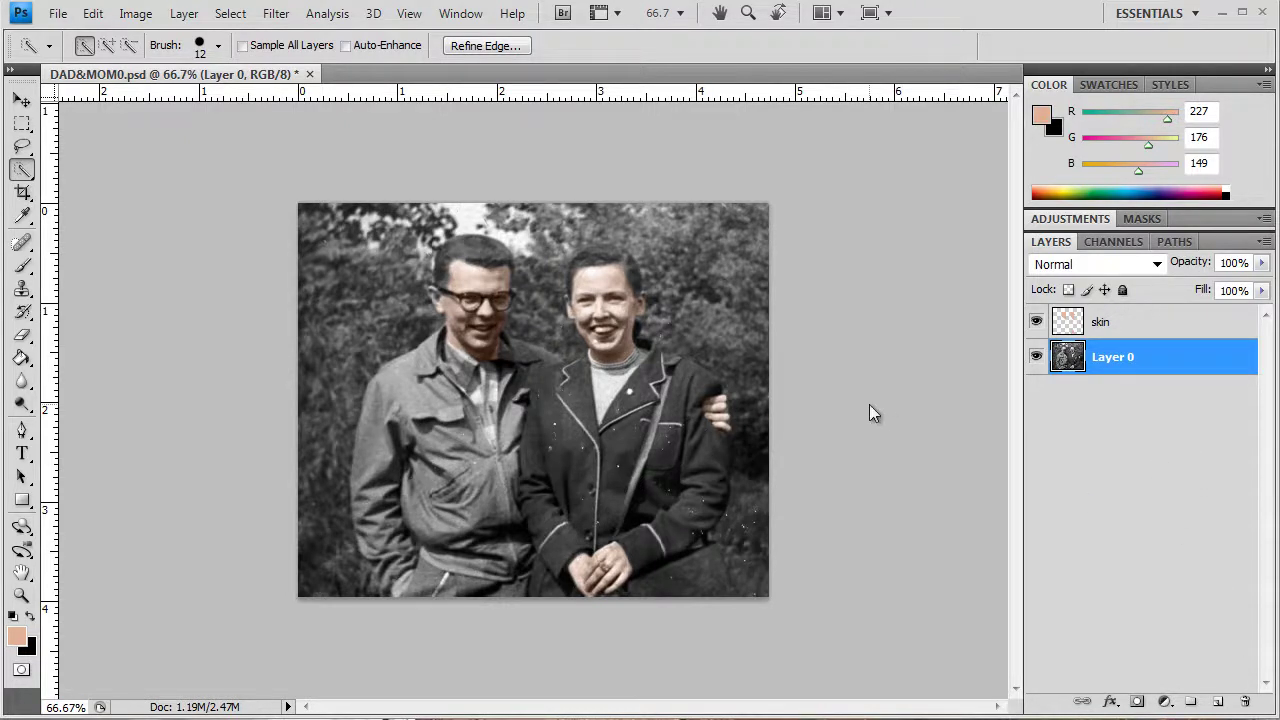
Quick-select the woman's dark jacket on Layer 0, subtracting the background and the man's jacket from the selection
{"action": "key", "text": "ctrl+h"}
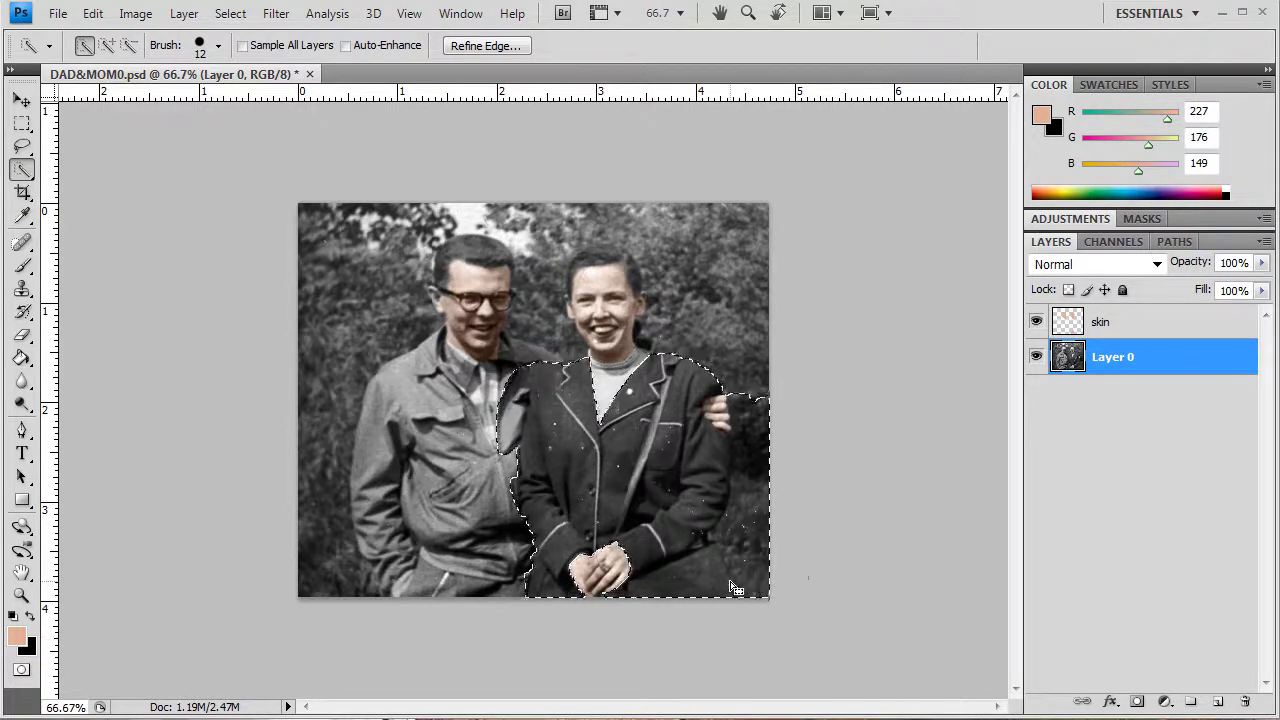
{"action": "left_click", "coordinate": [130, 46]}
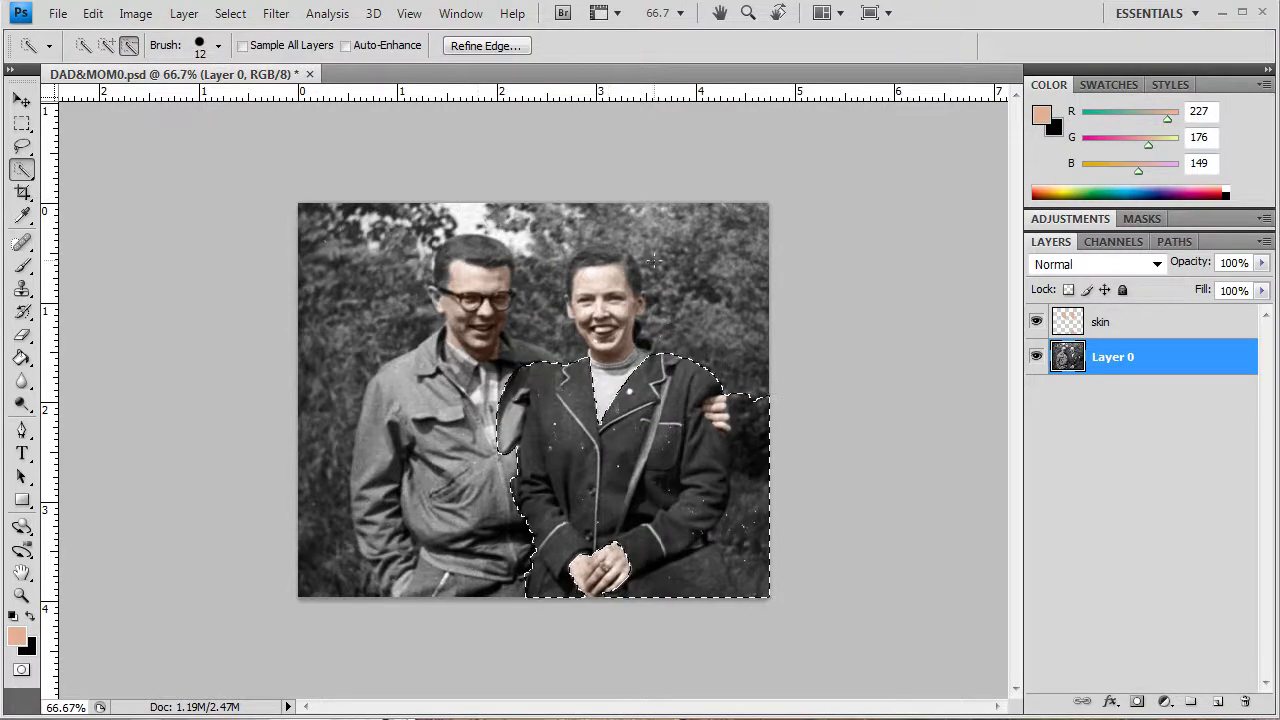
{"action": "left_click", "coordinate": [742, 378]}
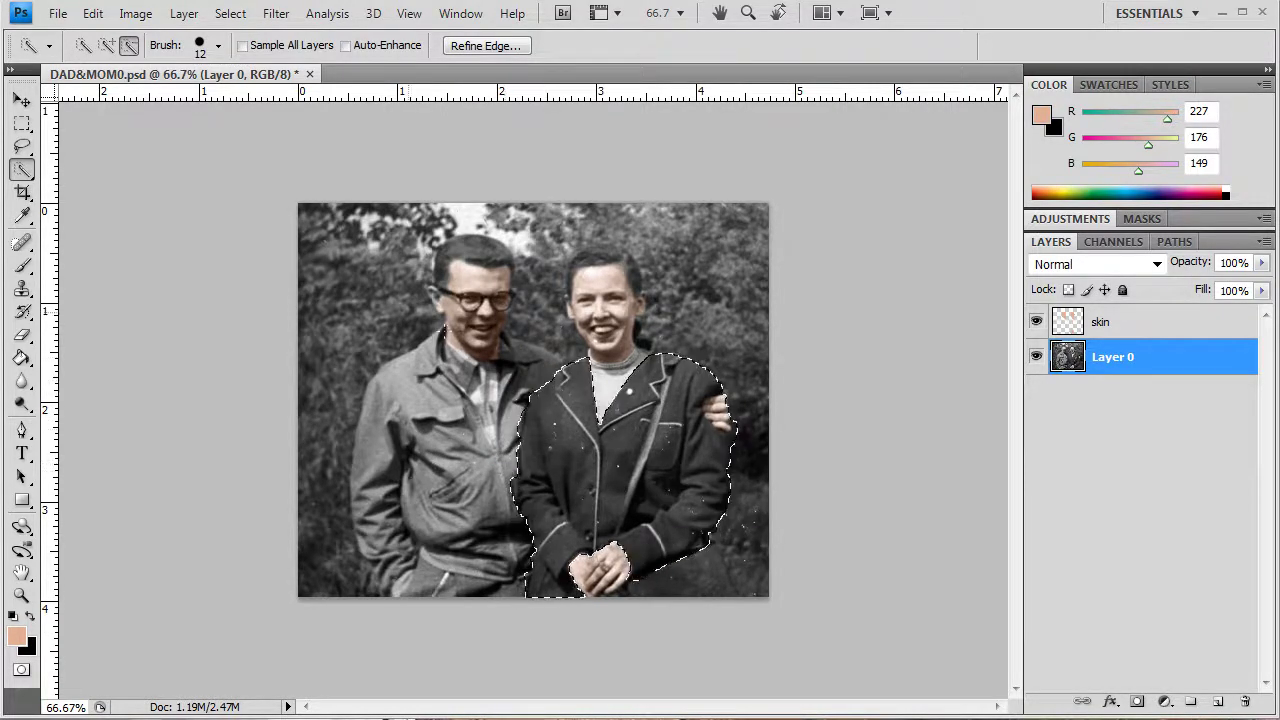
{"action": "left_click", "coordinate": [106, 45]}
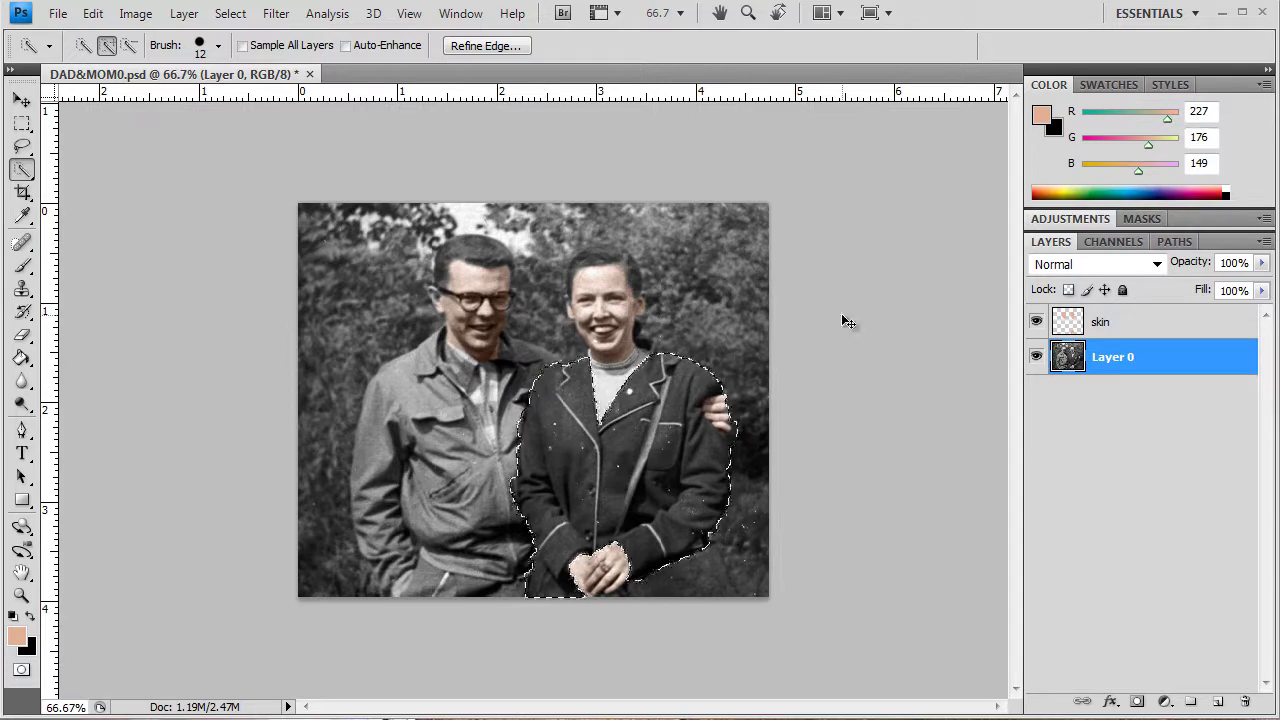
{"action": "key", "text": "ctrl+plus"}
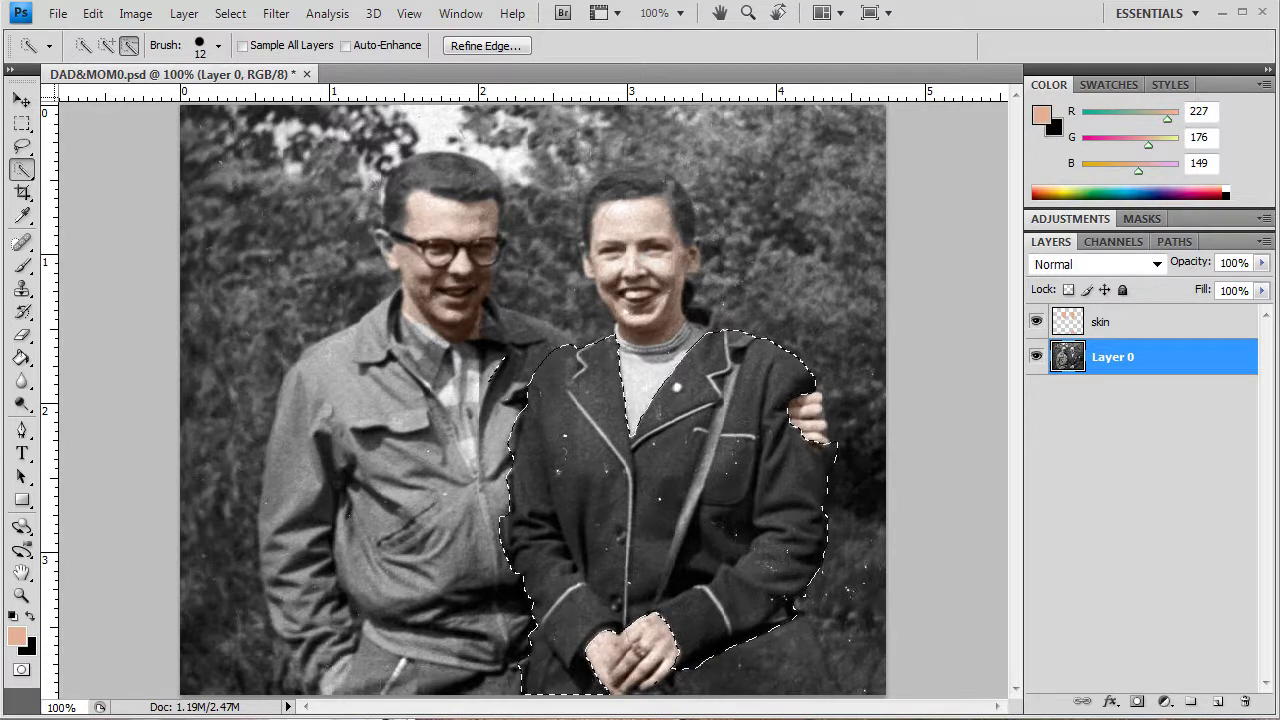
{"action": "key", "text": "ctrl+d"}
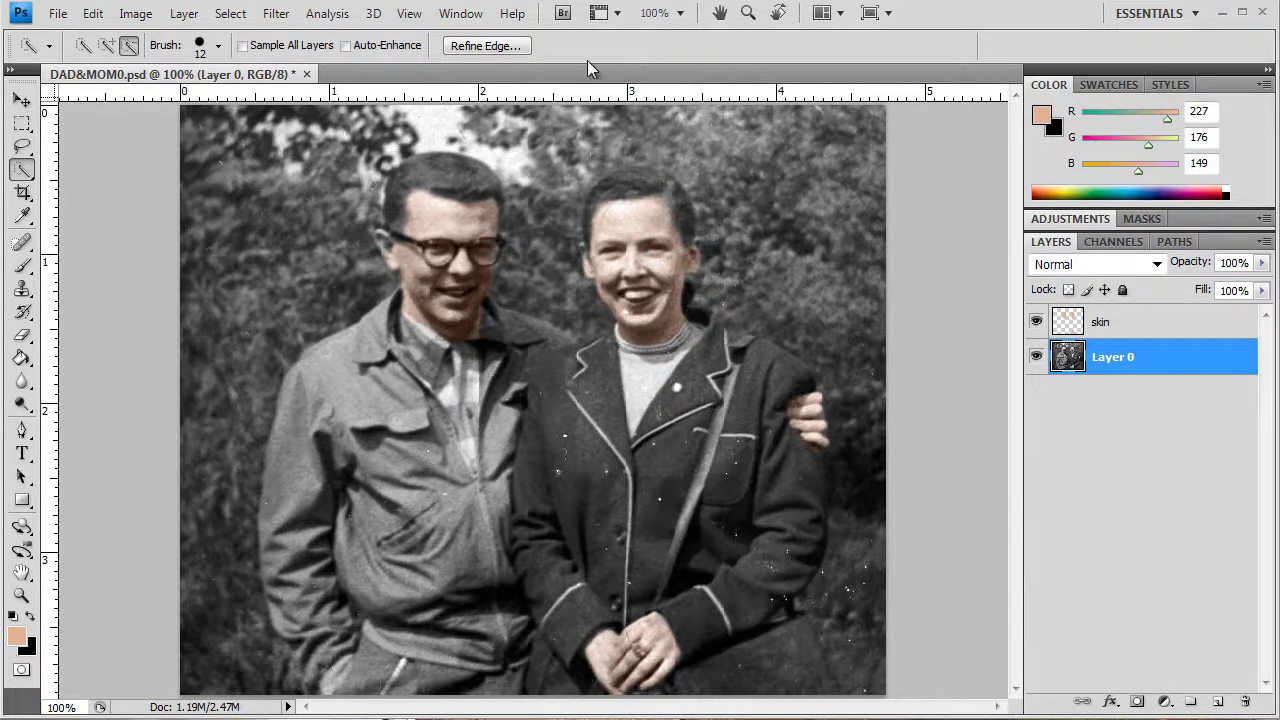
{"action": "key", "text": "ctrl+z"}
Create a new layer named JACKET above Layer 0 with its blend mode set to Color
{"action": "left_click", "coordinate": [183, 13]}
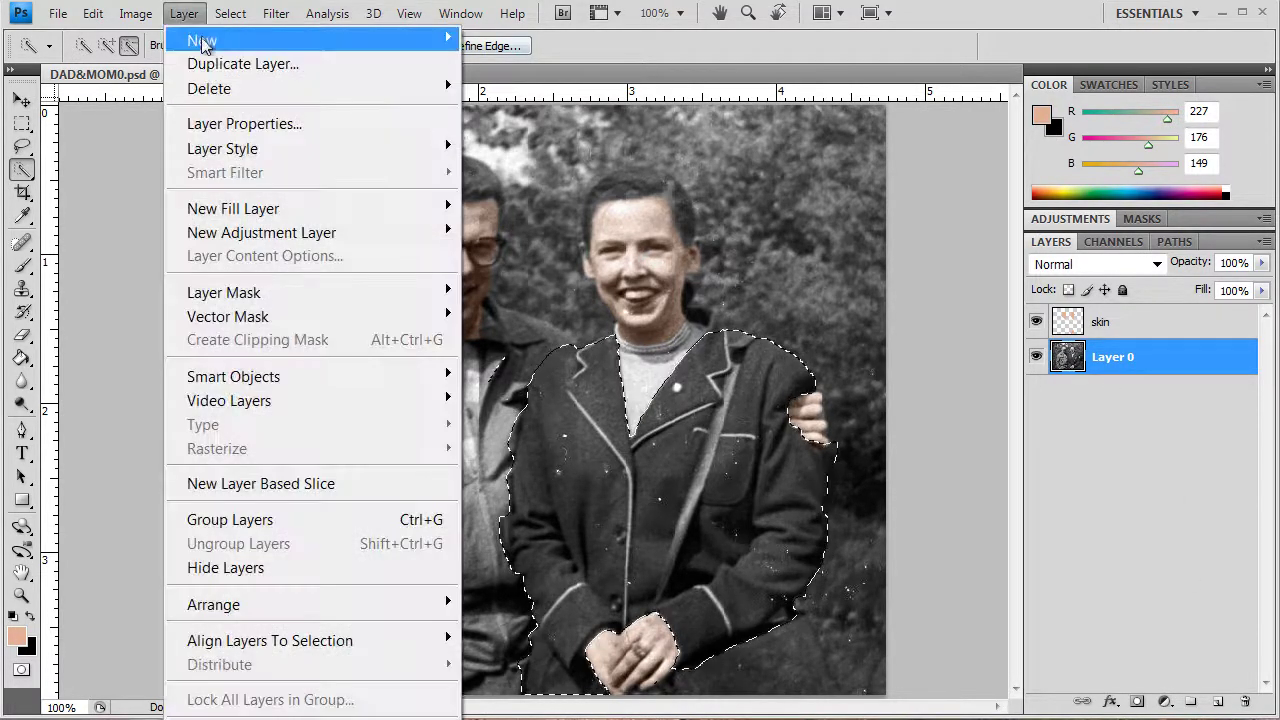
{"action": "mouse_move", "coordinate": [203, 42]}
{"action": "left_click", "coordinate": [515, 40]}
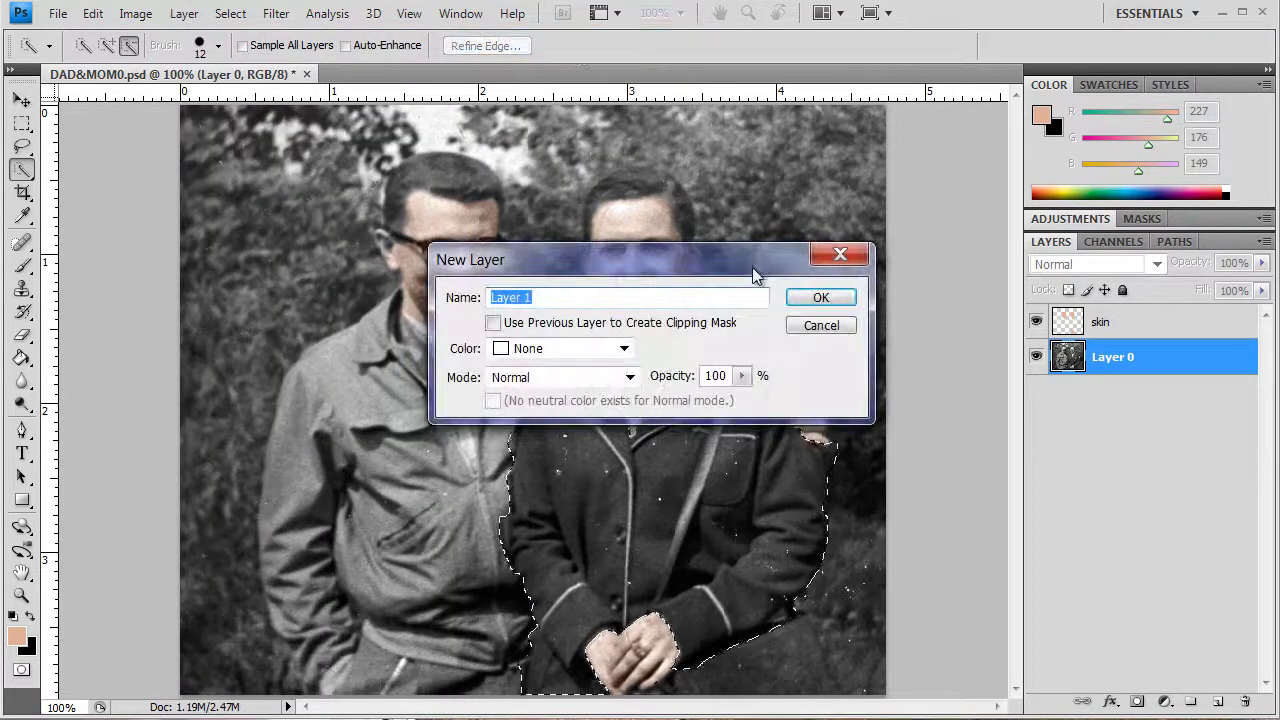
{"action": "left_click", "coordinate": [630, 377]}
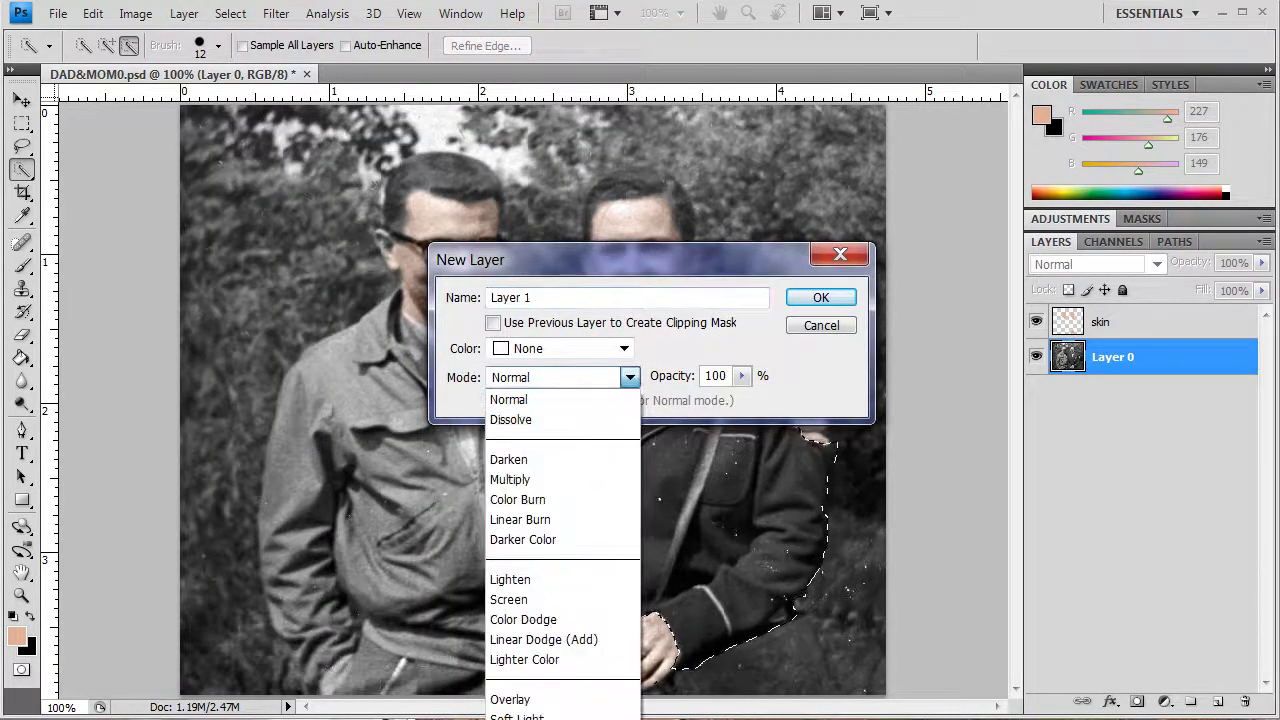
{"action": "left_click", "coordinate": [520, 715]}
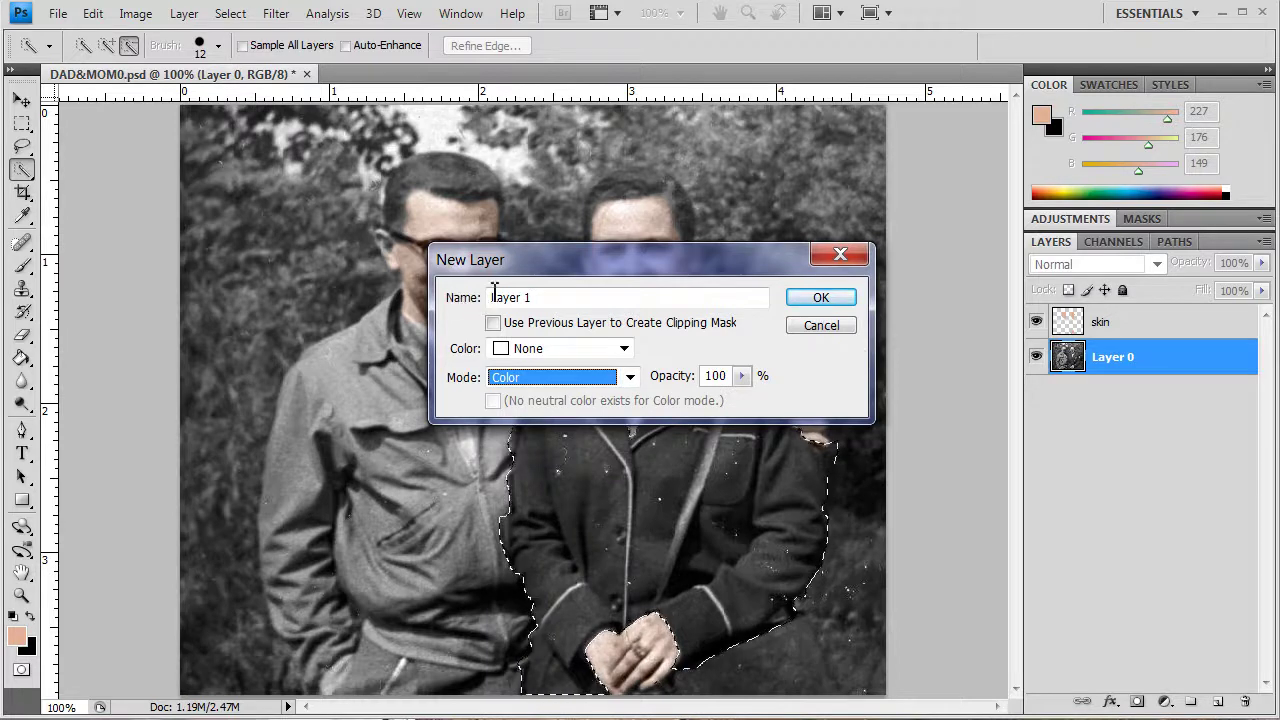
{"action": "left_click_drag", "start_coordinate": [490, 297], "coordinate": [527, 297]}
{"action": "type", "text": "JACKET"}
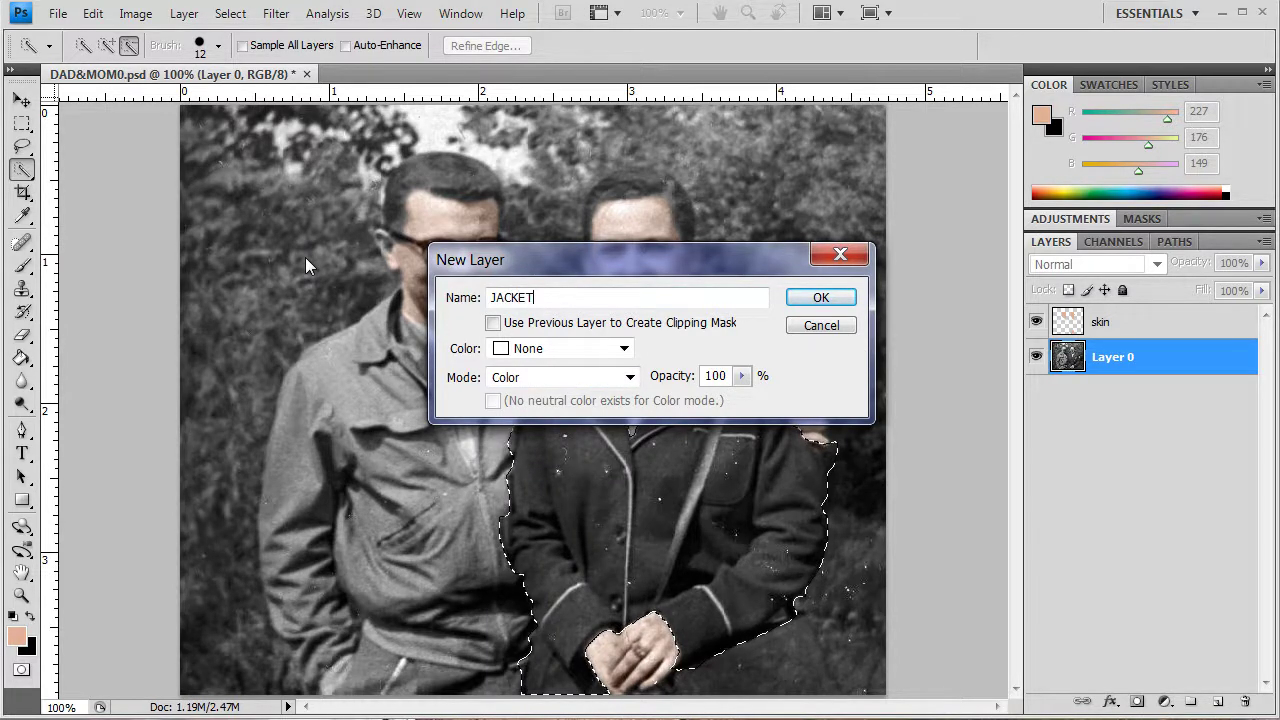
{"action": "key", "text": "Return"}
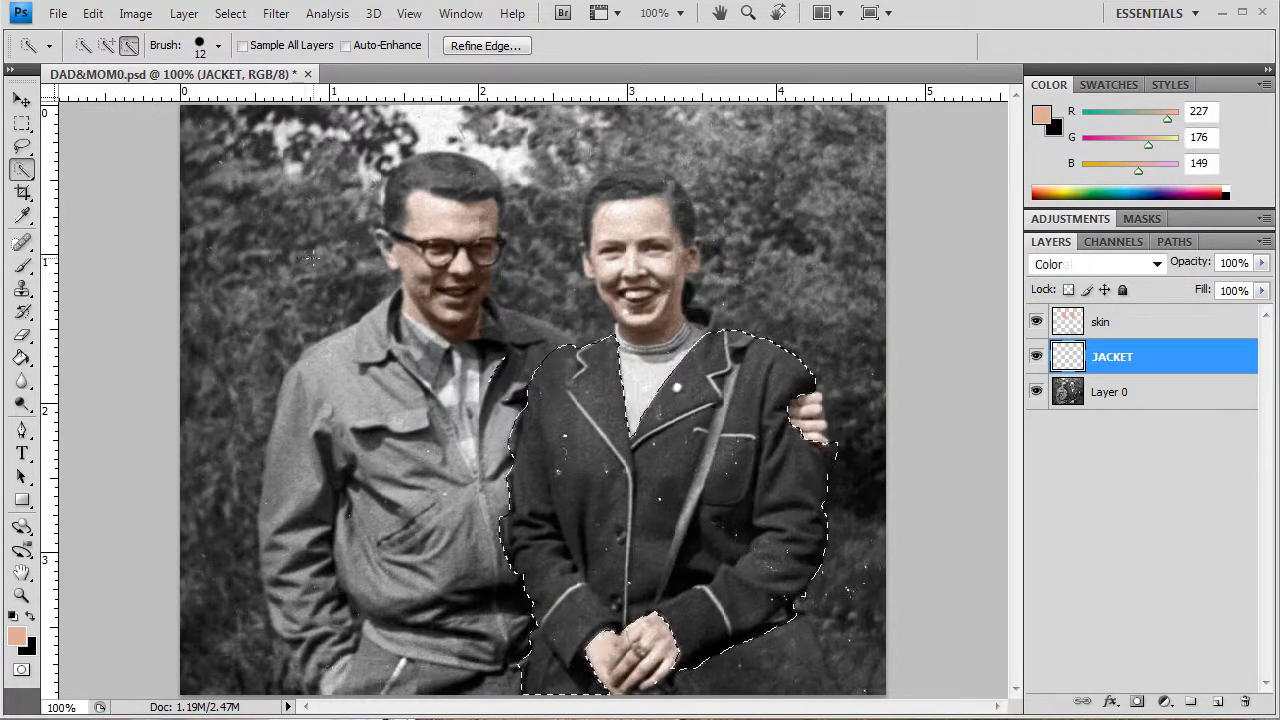
Set the foreground color to dark blue RGB 42, 32, 143 and fill the woman's selected jacket on the JACKET layer with the Paint Bucket
{"action": "left_click", "coordinate": [17, 634]}
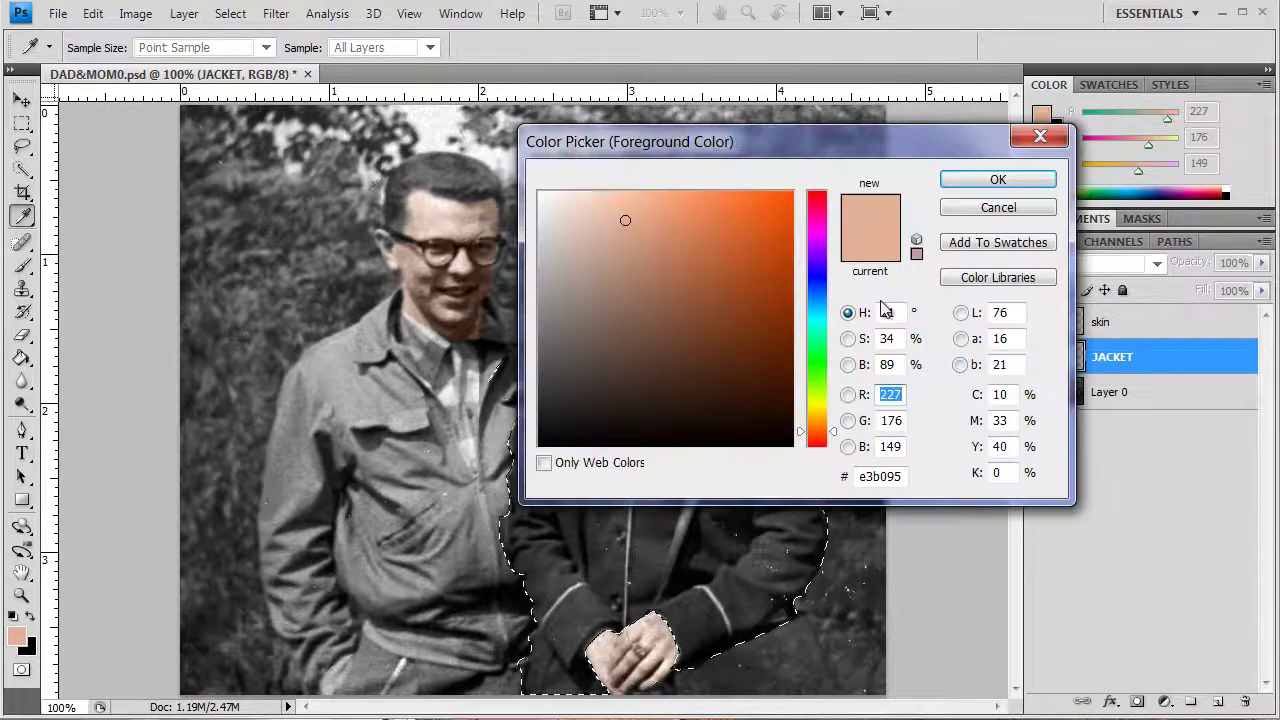
{"action": "left_click", "coordinate": [815, 271]}
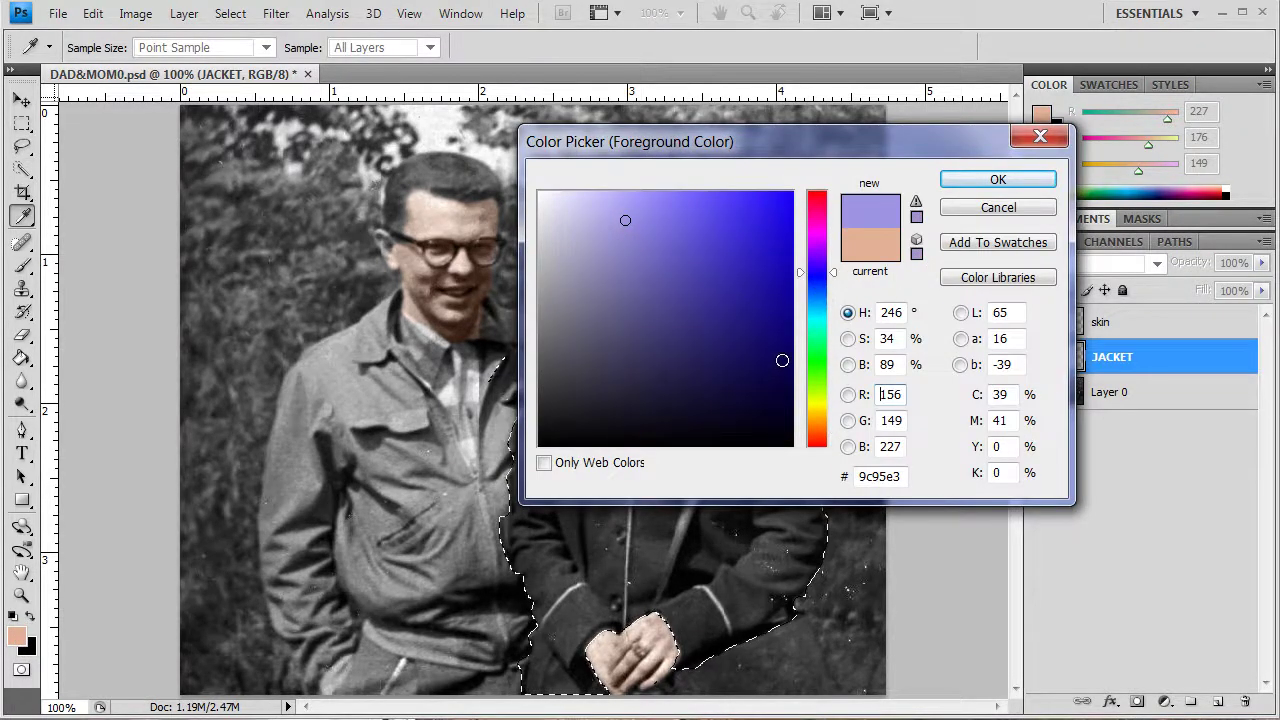
{"action": "left_click", "coordinate": [781, 313]}
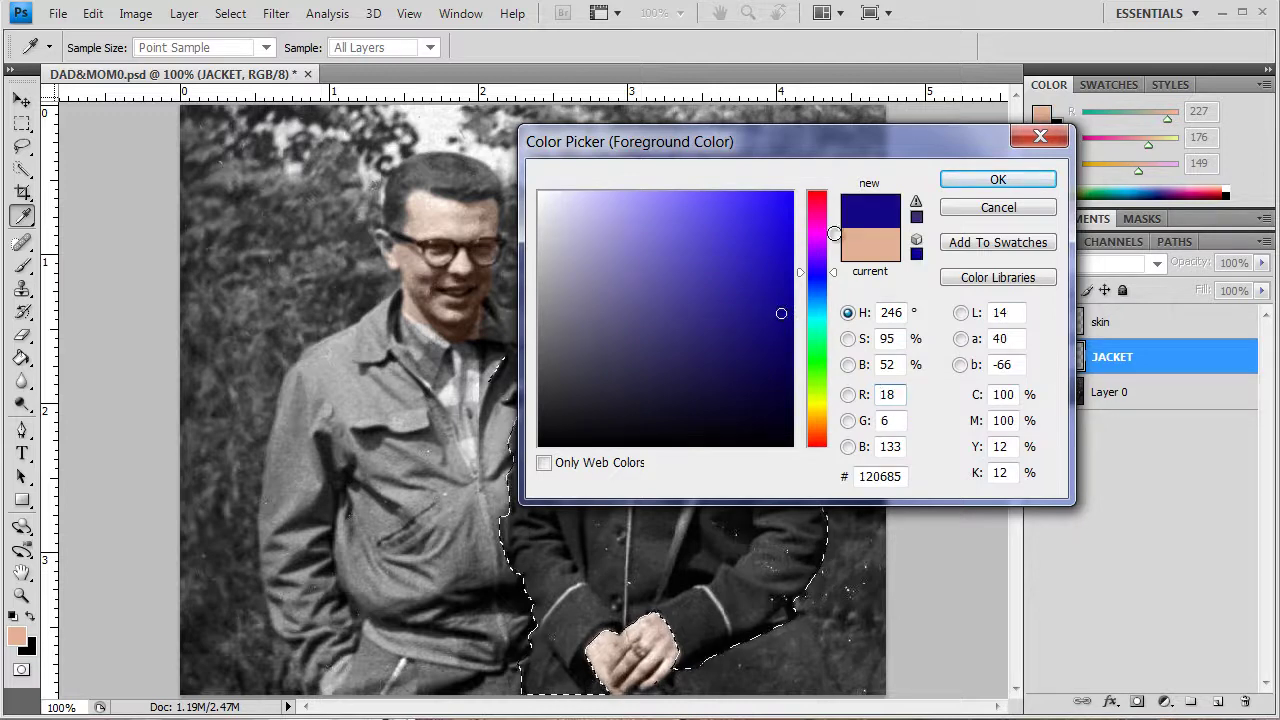
{"action": "left_click", "coordinate": [740, 306]}
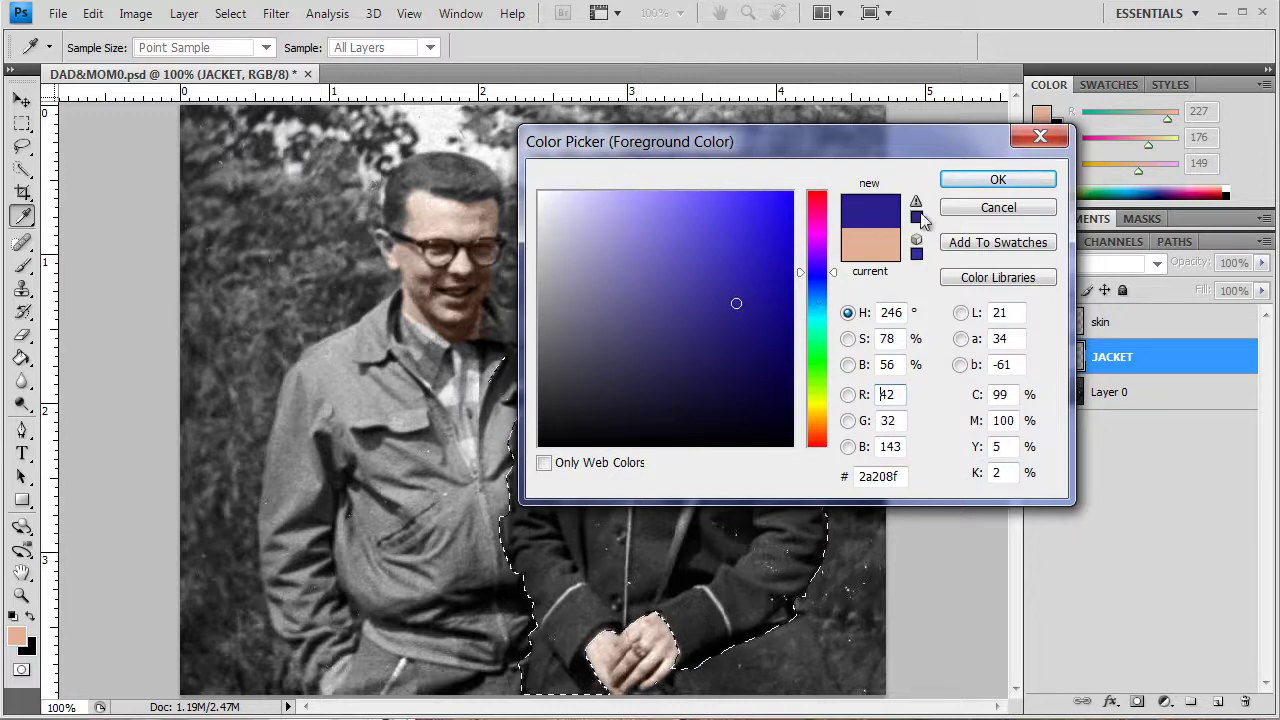
{"action": "left_click", "coordinate": [1015, 179]}
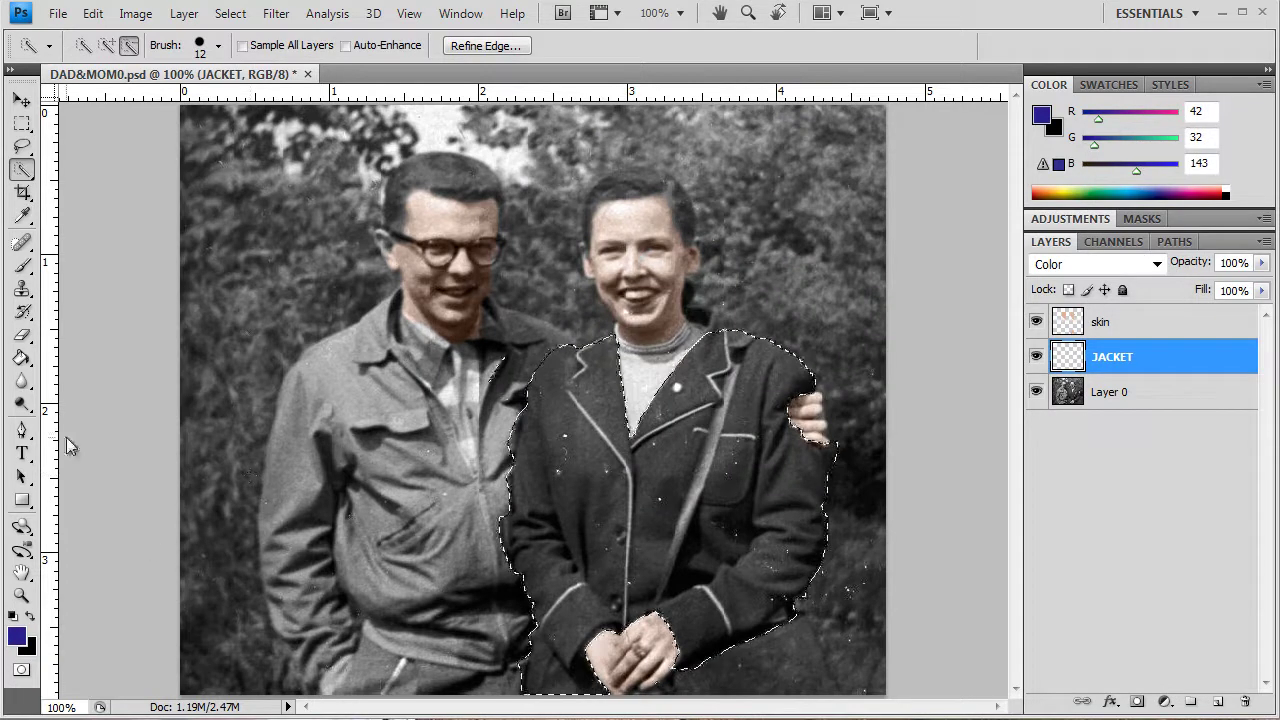
{"action": "left_click", "coordinate": [22, 357]}
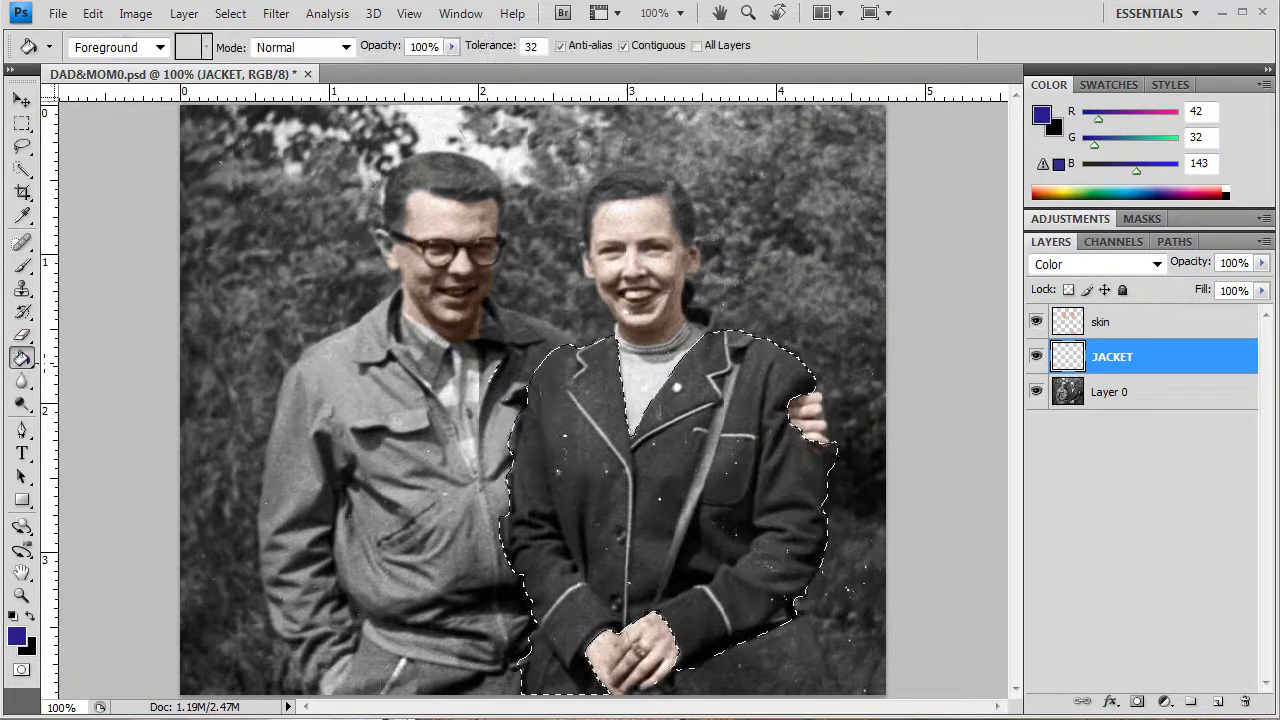
{"action": "left_click", "coordinate": [556, 437]}
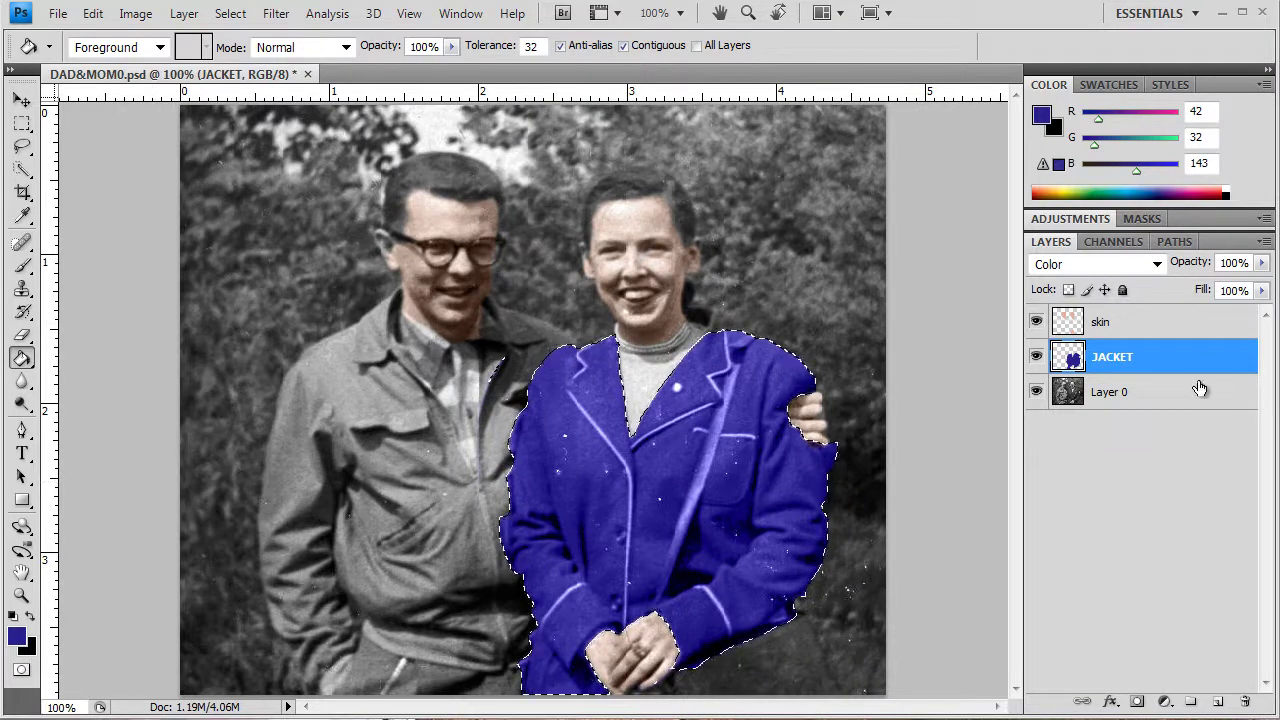
Lower the JACKET layer's opacity to 41% and deselect the woman's jacket
{"action": "left_click", "coordinate": [1261, 262]}
{"action": "left_click_drag", "start_coordinate": [1262, 288], "coordinate": [1202, 283]}
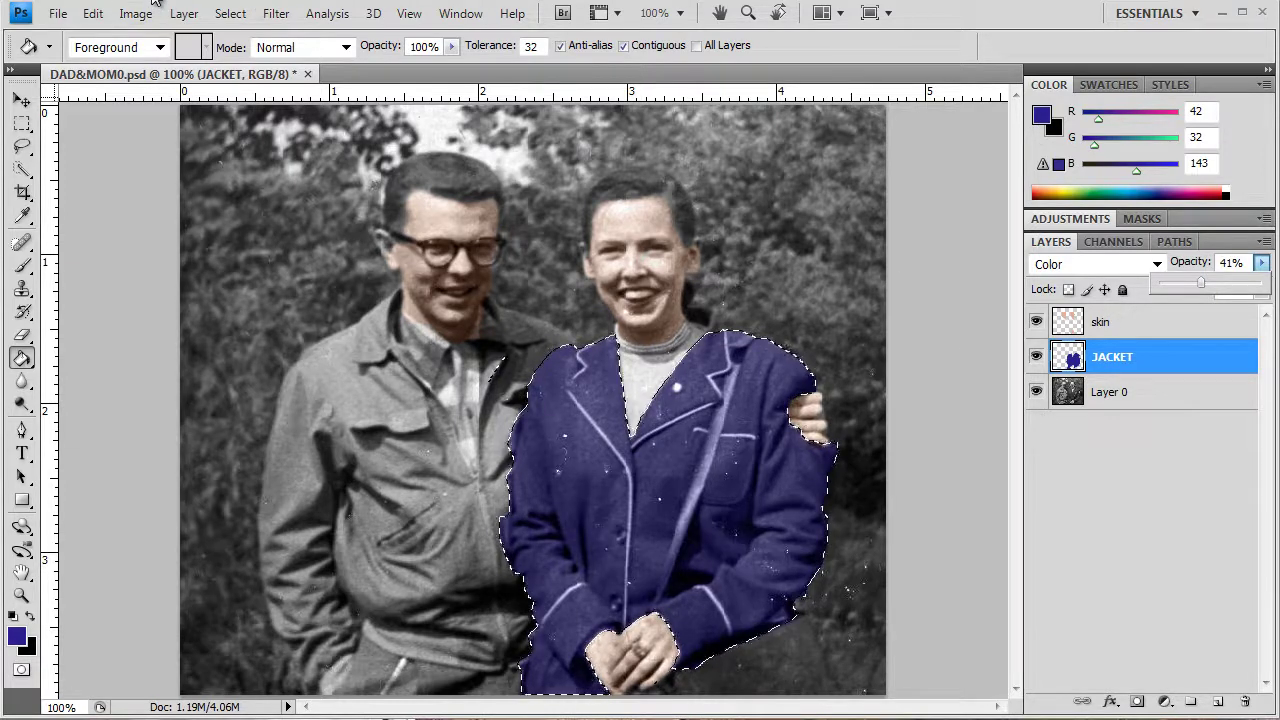
{"action": "key", "text": "ctrl+d"}
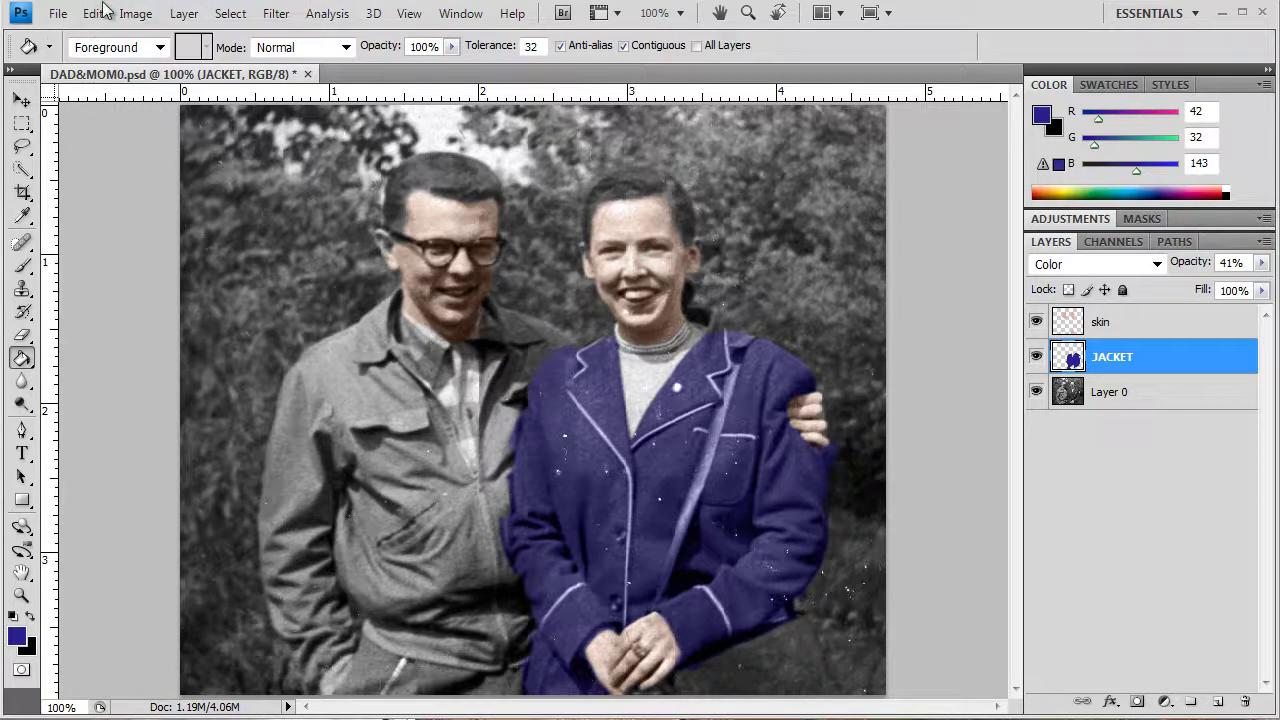
{"action": "left_click", "coordinate": [232, 13]}
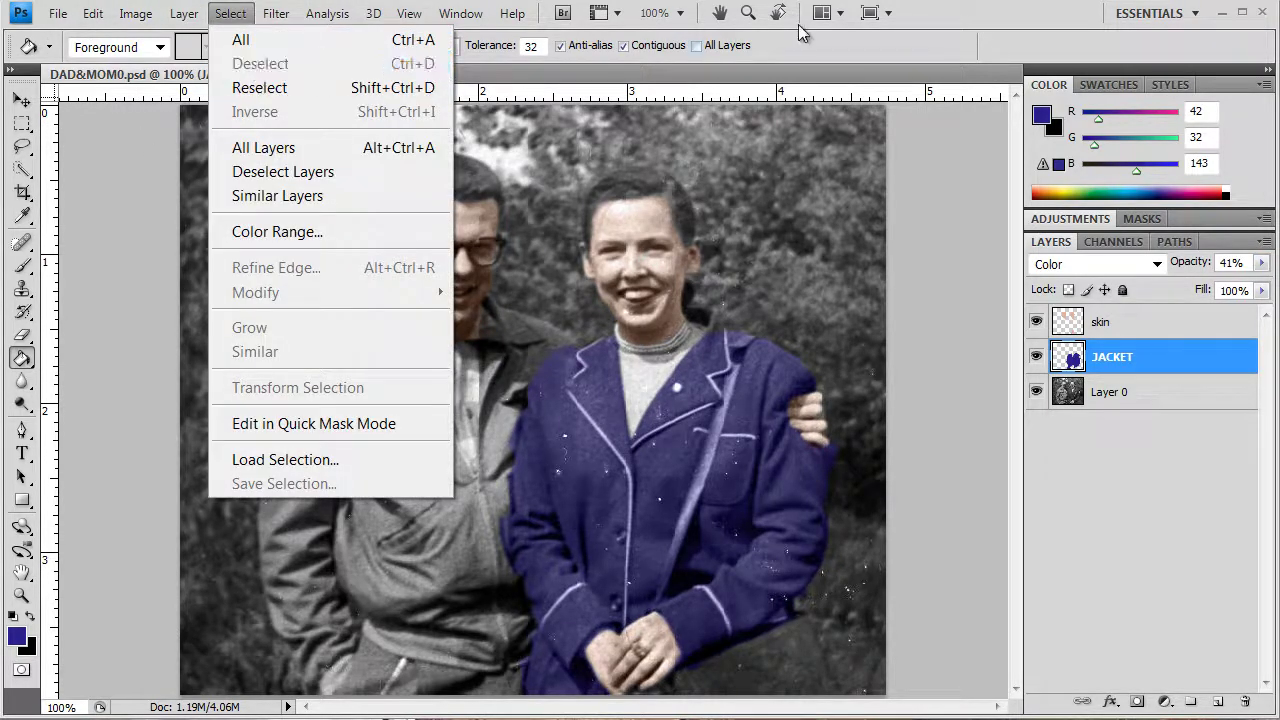
{"action": "left_click", "coordinate": [926, 46]}
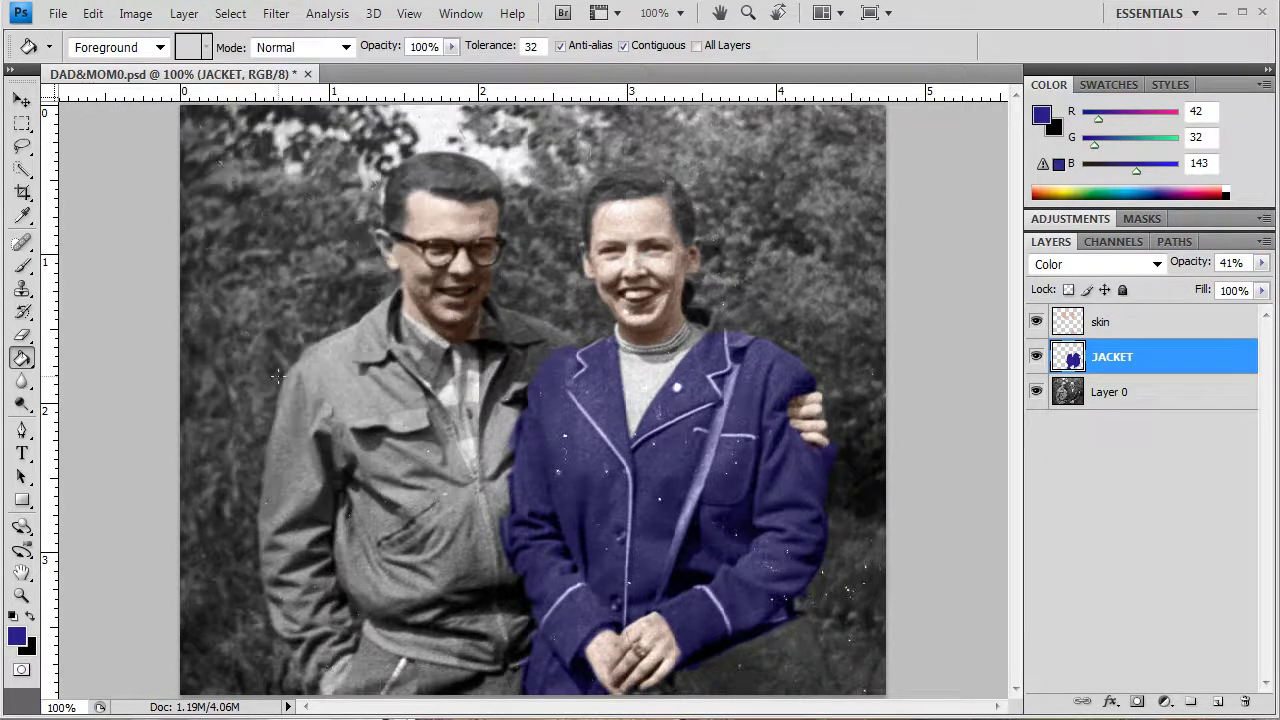